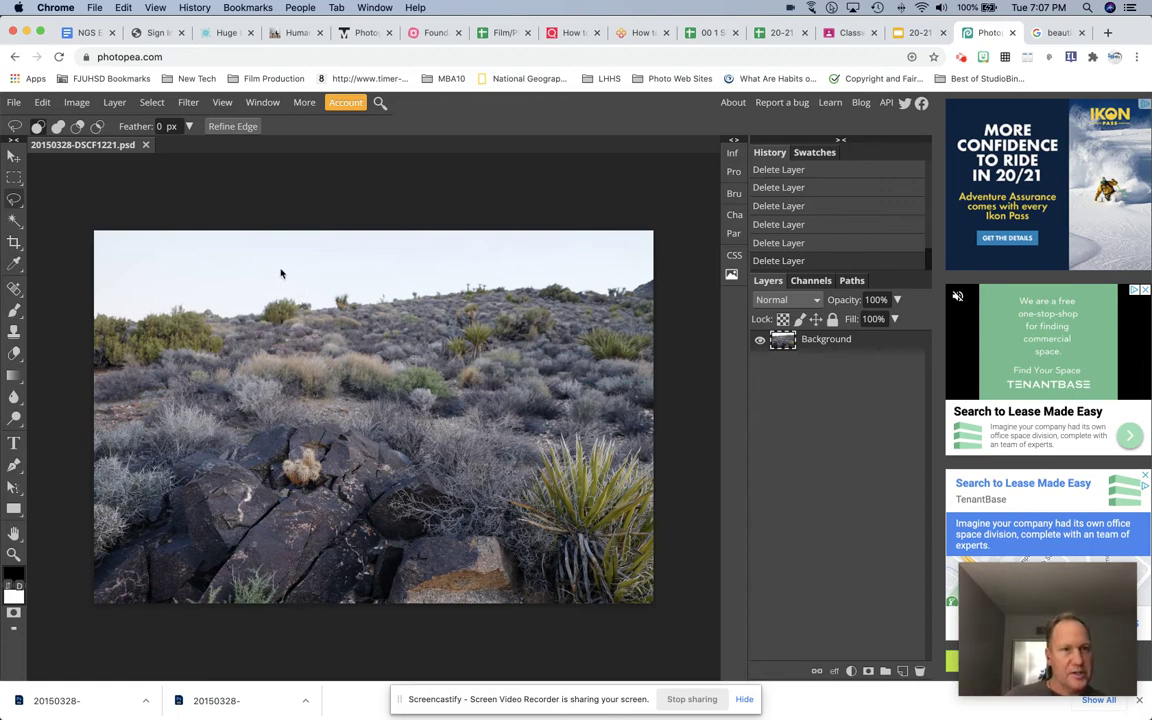
Select the pale sky above the desert hillside with the Magic Wand
{"action": "left_click", "coordinate": [14, 220]}
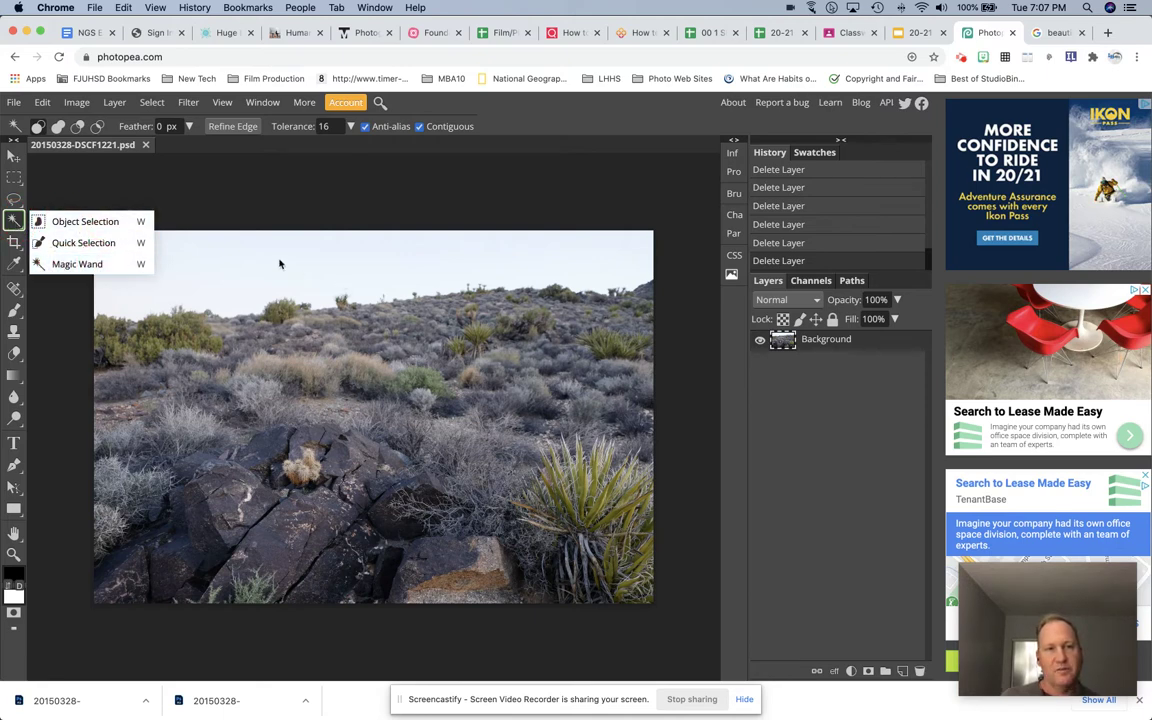
{"action": "left_click", "coordinate": [249, 280]}
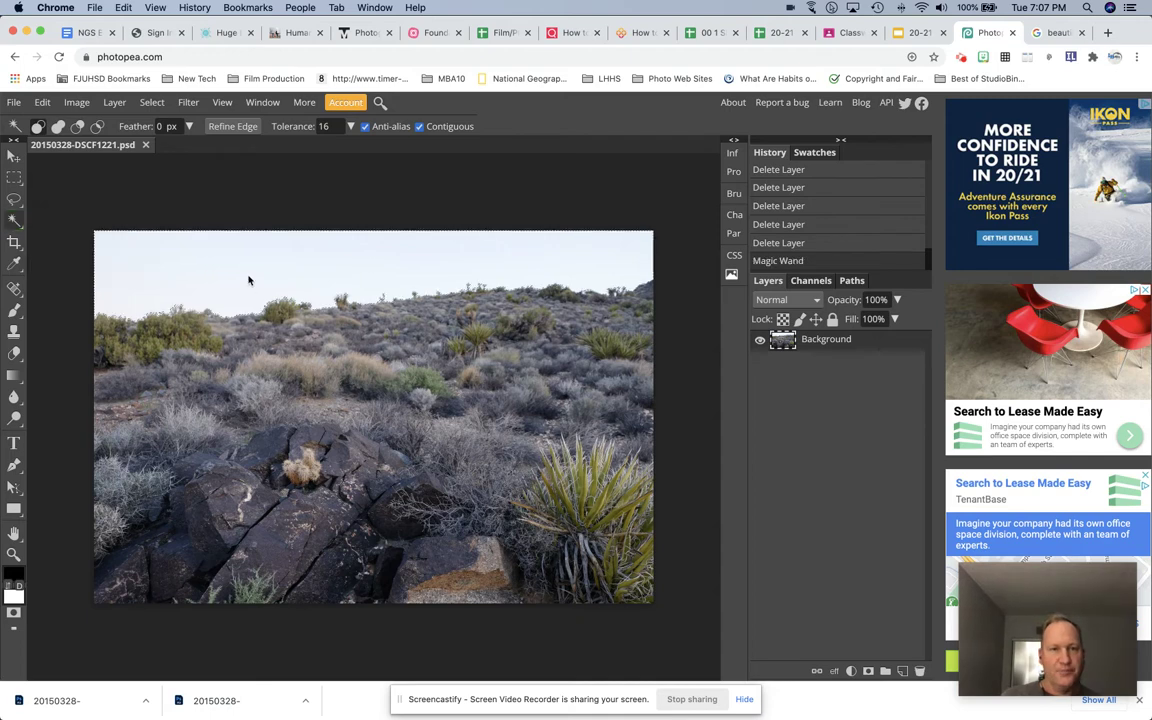
{"action": "left_click", "coordinate": [186, 240]}
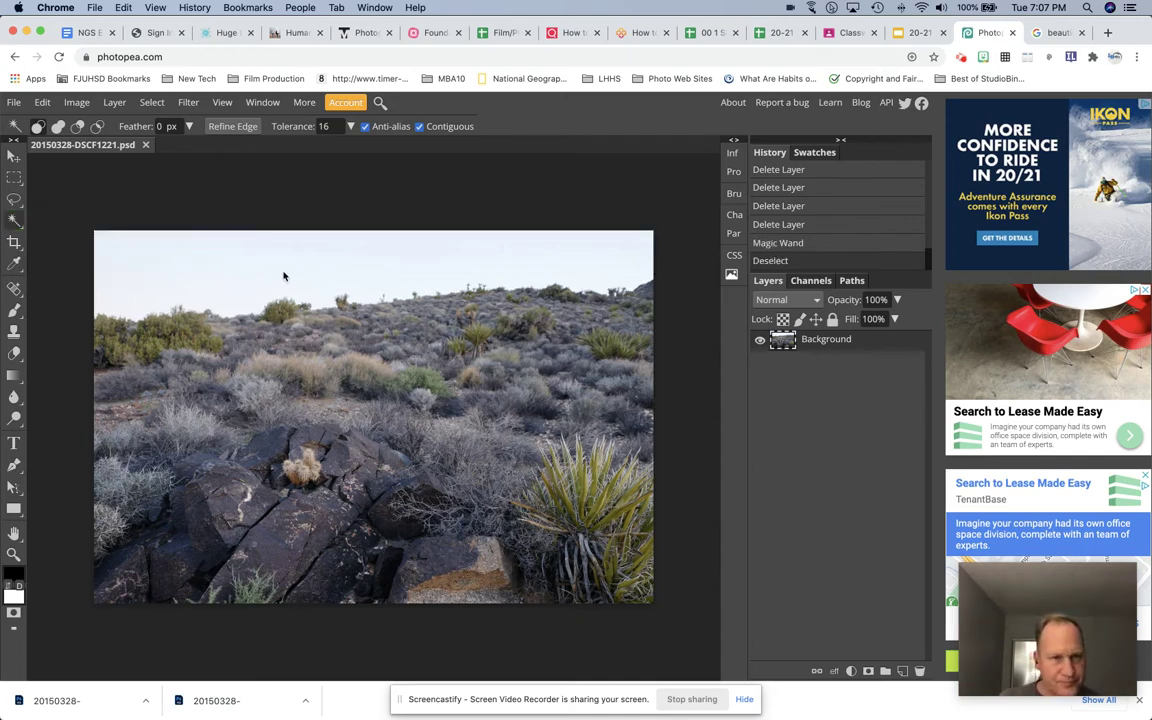
{"action": "left_click", "coordinate": [185, 281]}
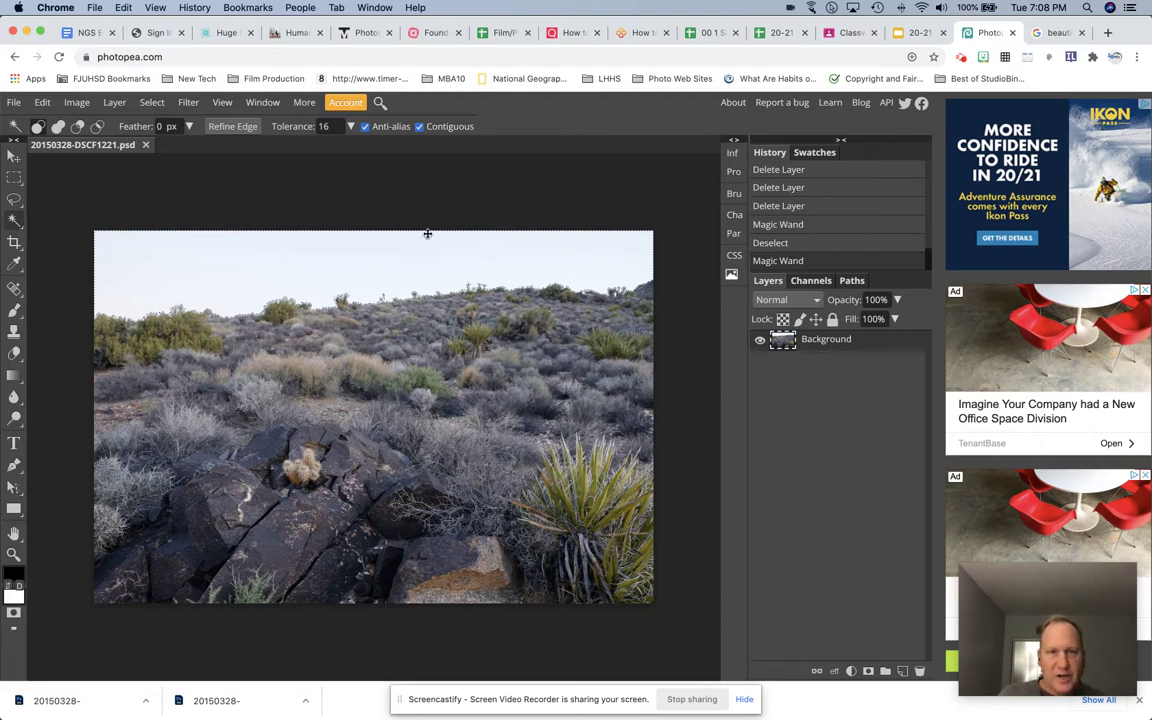
Refine the sky selection by painting gray along the horizon with a size 200 brush, output it as a new layer, and show the original layer
{"action": "left_click", "coordinate": [228, 128]}
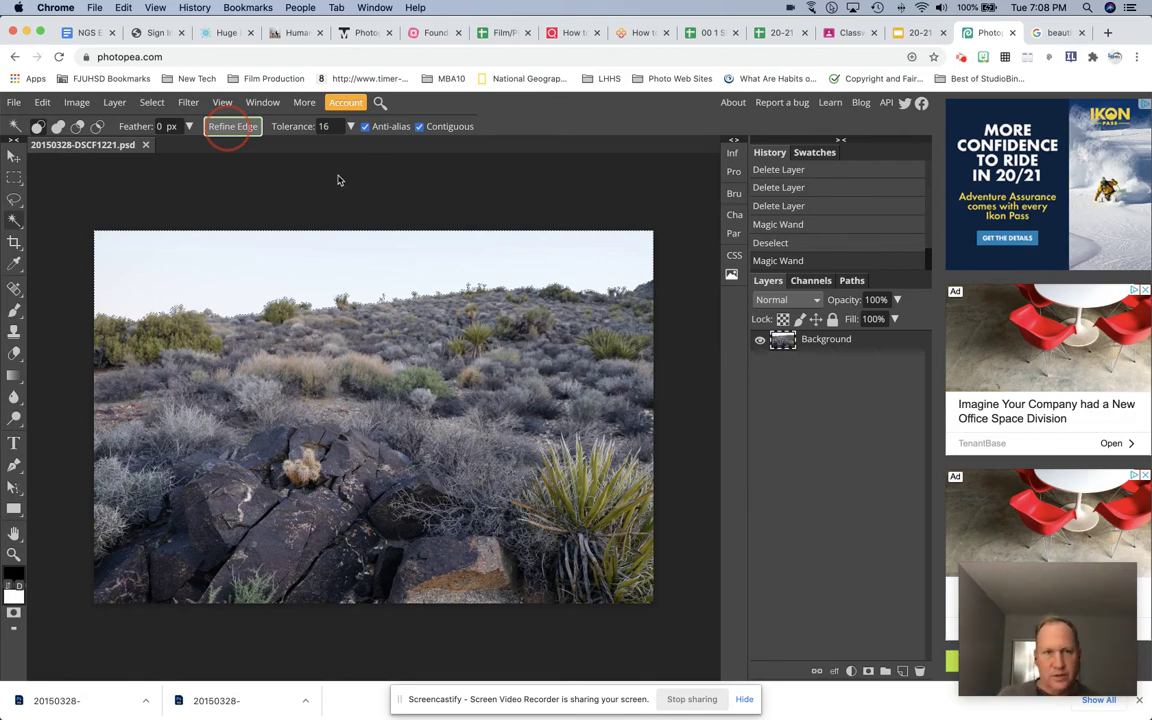
{"action": "left_click", "coordinate": [228, 128]}
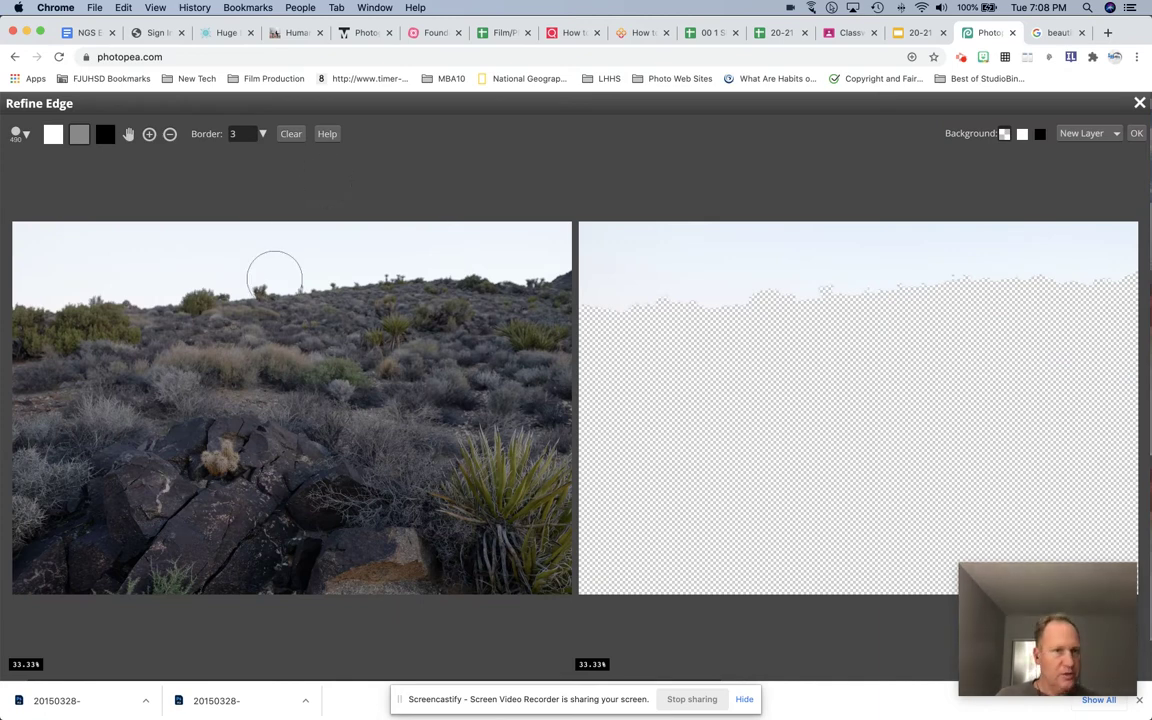
{"action": "left_click", "coordinate": [79, 133]}
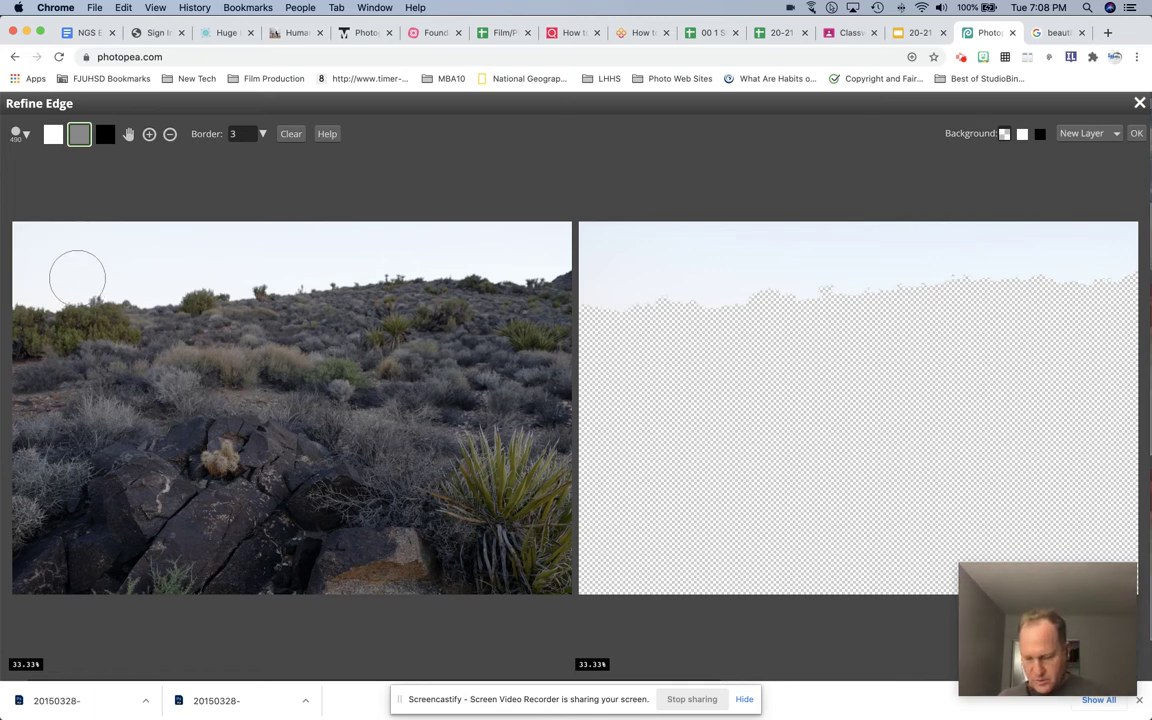
{"action": "key", "text": "bracketleft"}
{"action": "key", "text": "bracketleft"}
{"action": "key", "text": "bracketleft"}
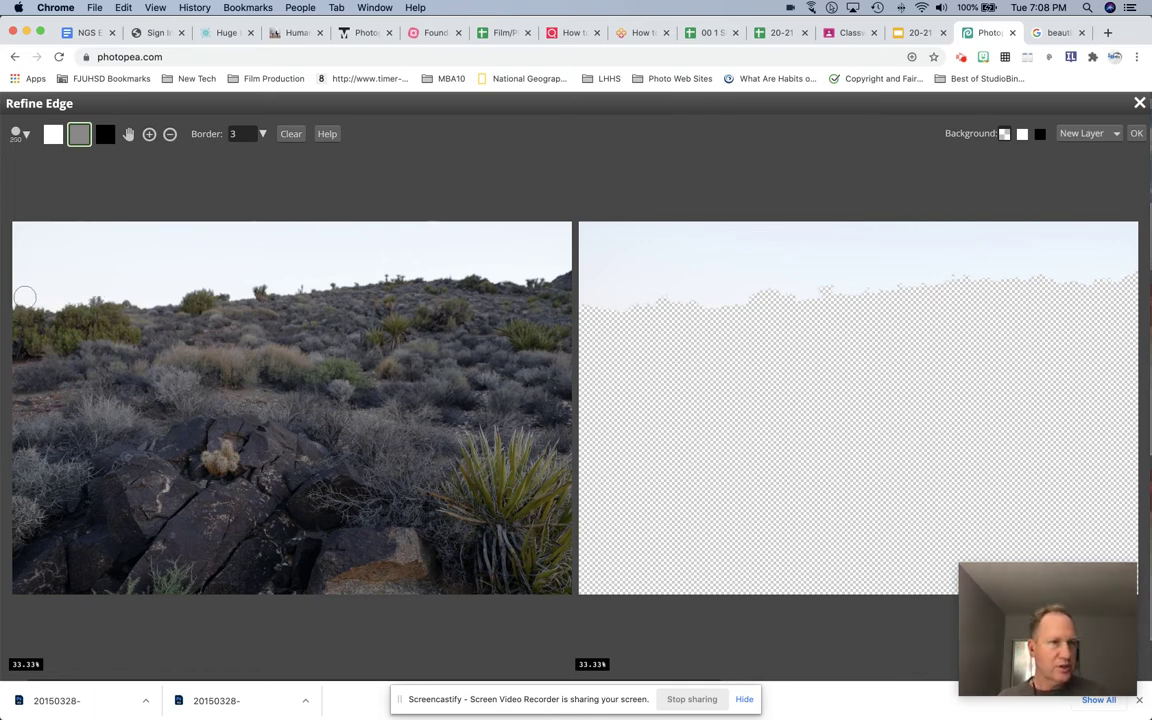
{"action": "mouse_move", "coordinate": [15, 300]}
{"action": "left_mouse_down"}
{"action": "mouse_move", "coordinate": [200, 289]}
{"action": "mouse_move", "coordinate": [255, 307]}
{"action": "mouse_move", "coordinate": [268, 291]}
{"action": "mouse_move", "coordinate": [540, 279]}
{"action": "mouse_move", "coordinate": [573, 265]}
{"action": "mouse_move", "coordinate": [608, 285]}
{"action": "left_mouse_up"}
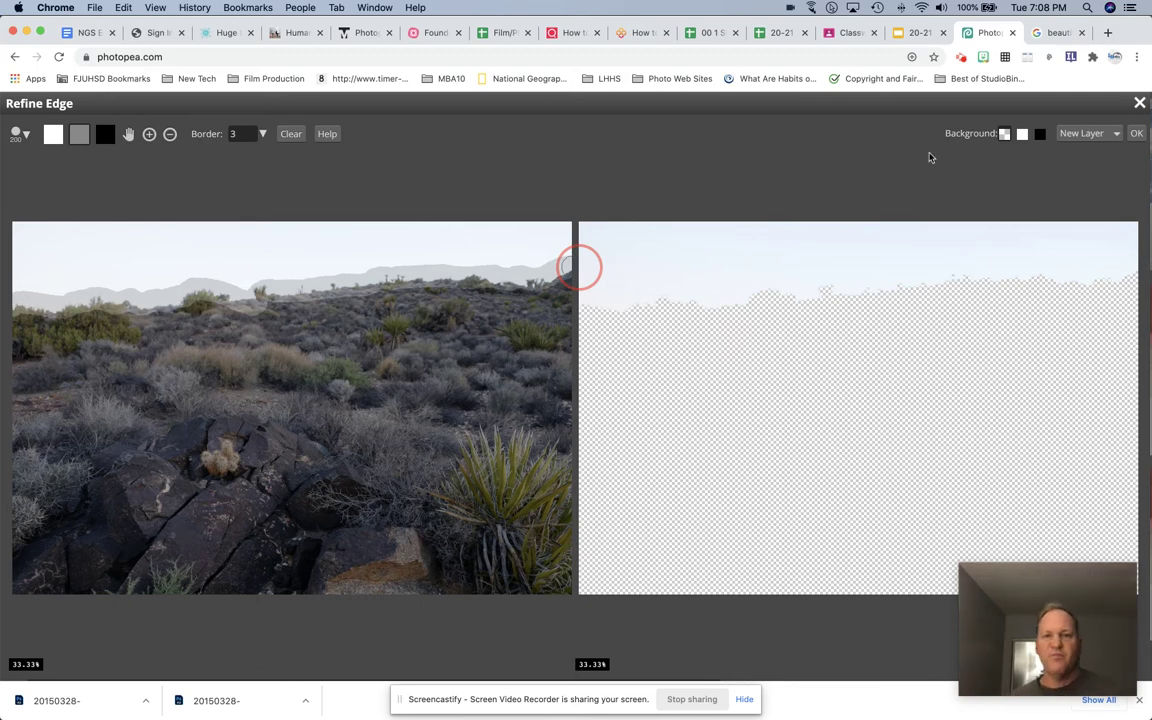
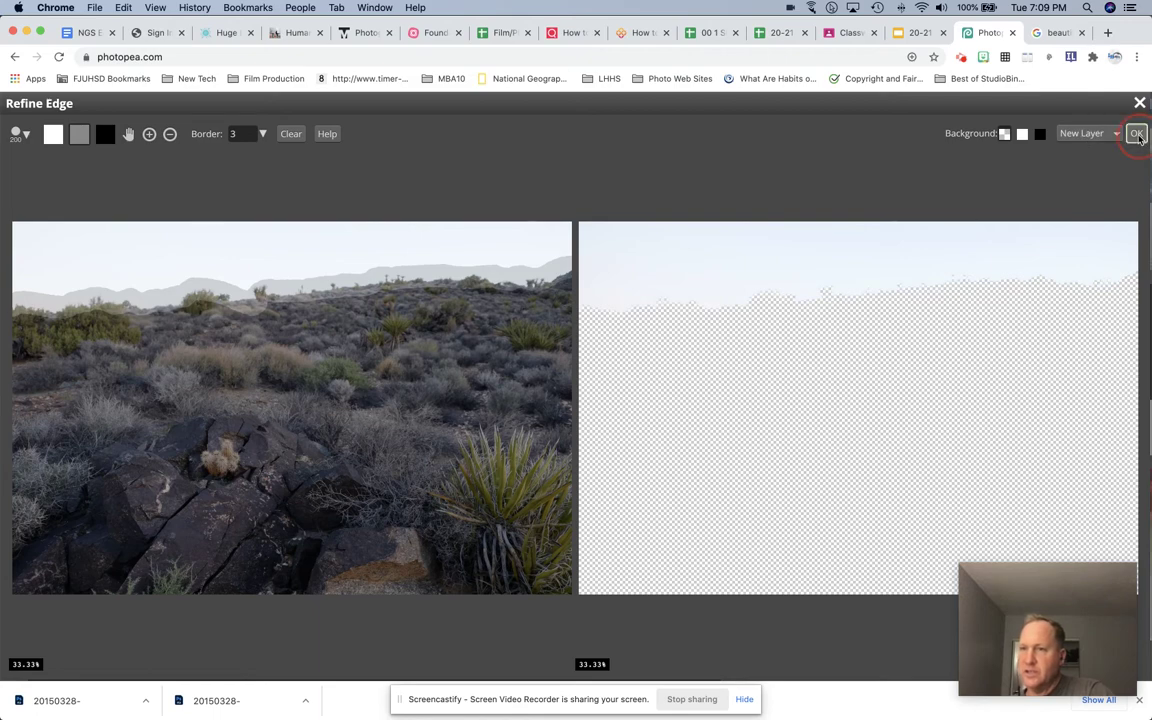
{"action": "left_click", "coordinate": [1137, 134]}
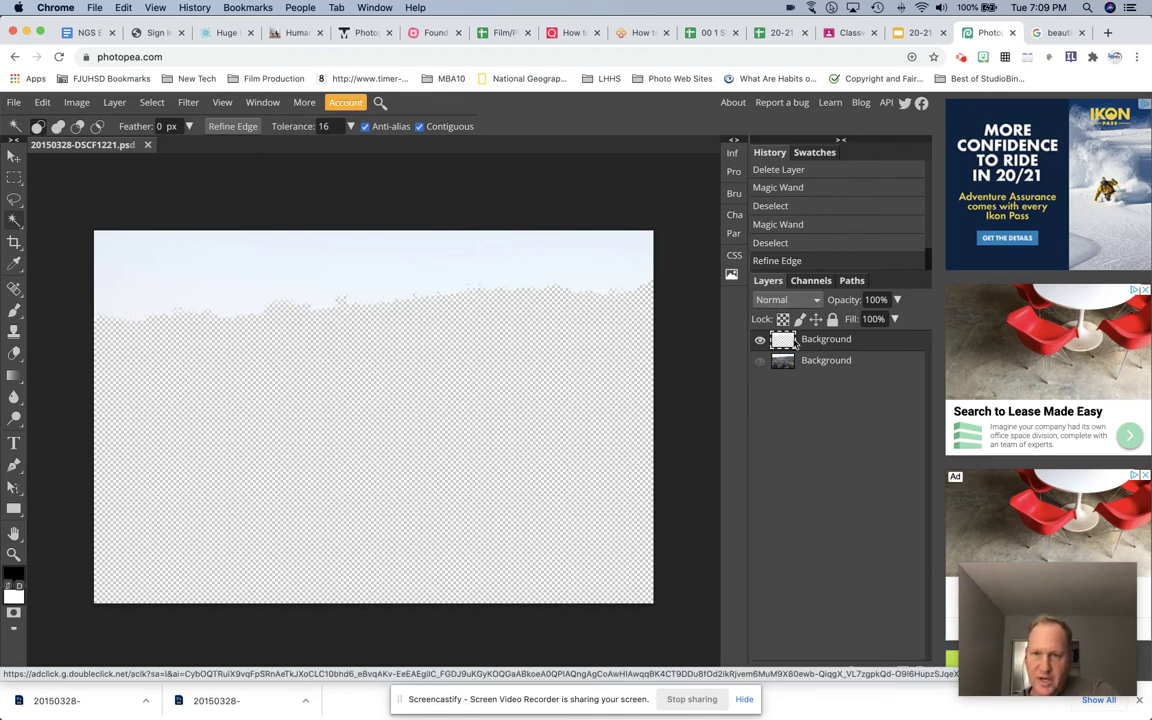
{"action": "left_click", "coordinate": [759, 360]}
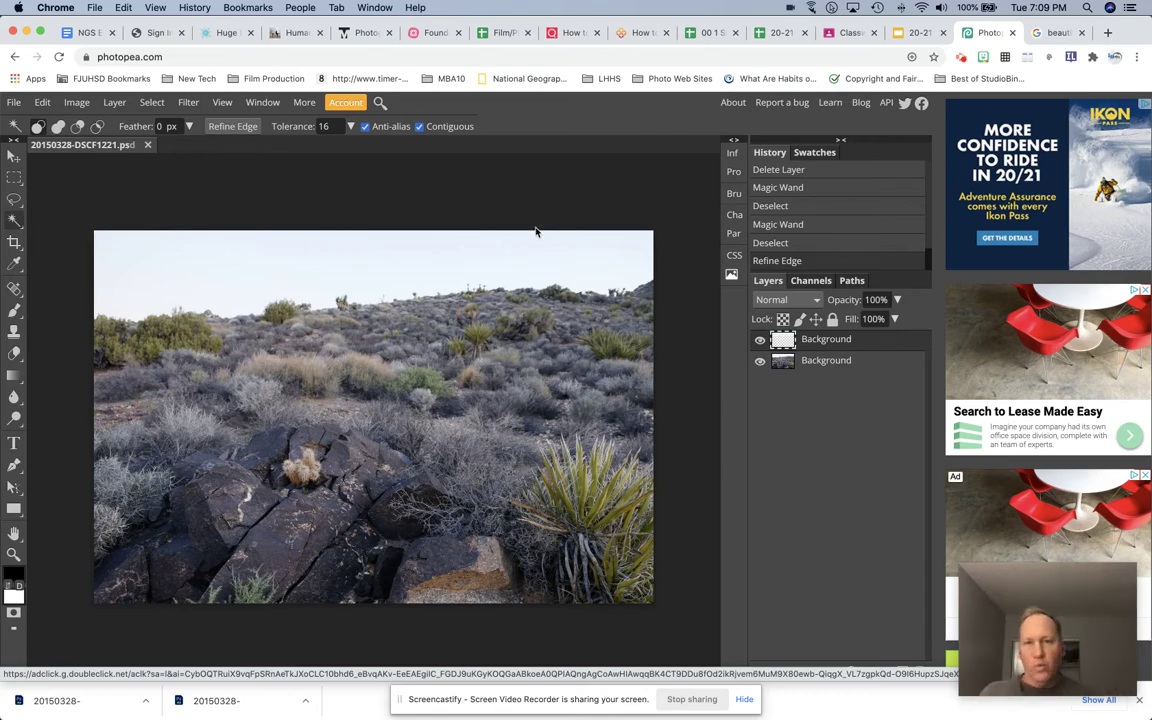
Switch to the "beautiful skies" image search, open the Night Sky sunset over the sea as a full-size image, and close the search page
{"action": "left_click", "coordinate": [1050, 36]}
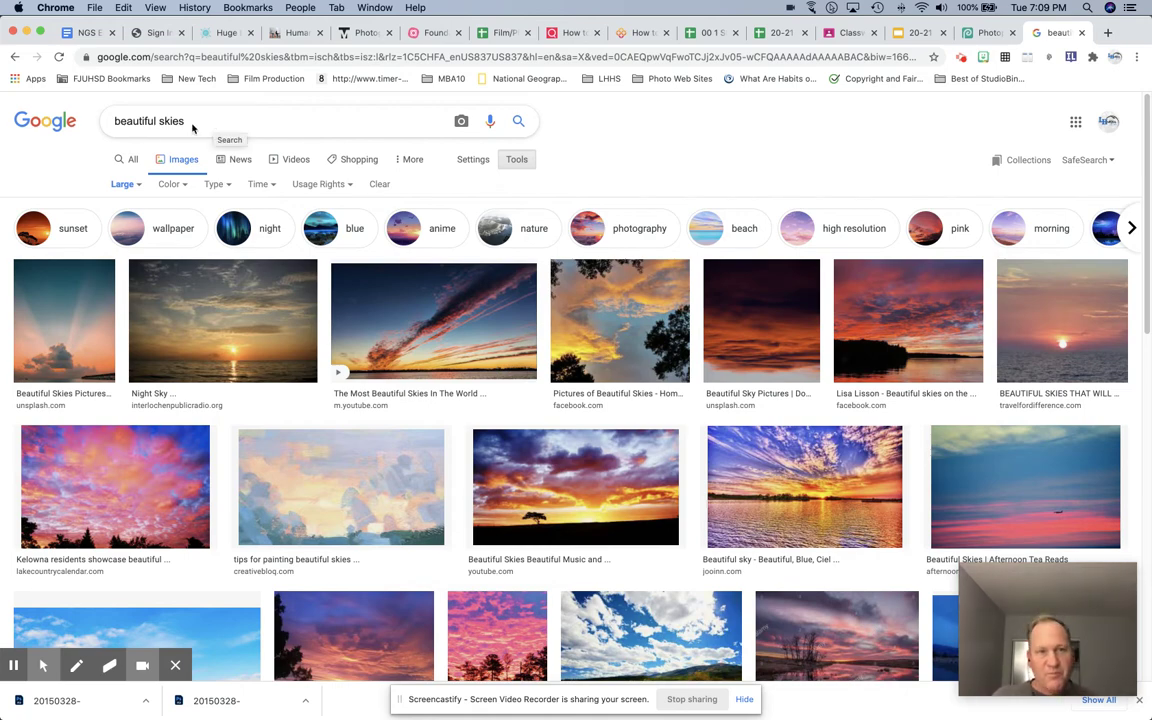
{"action": "left_click", "coordinate": [982, 32]}
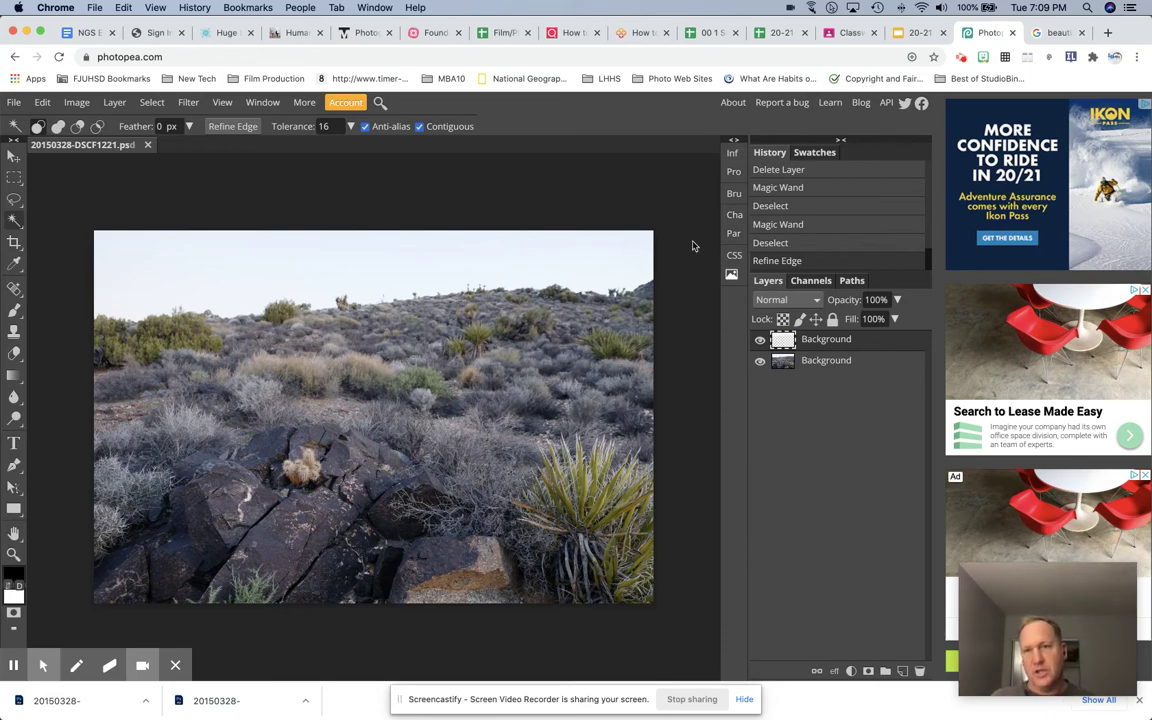
{"action": "left_click", "coordinate": [1053, 33]}
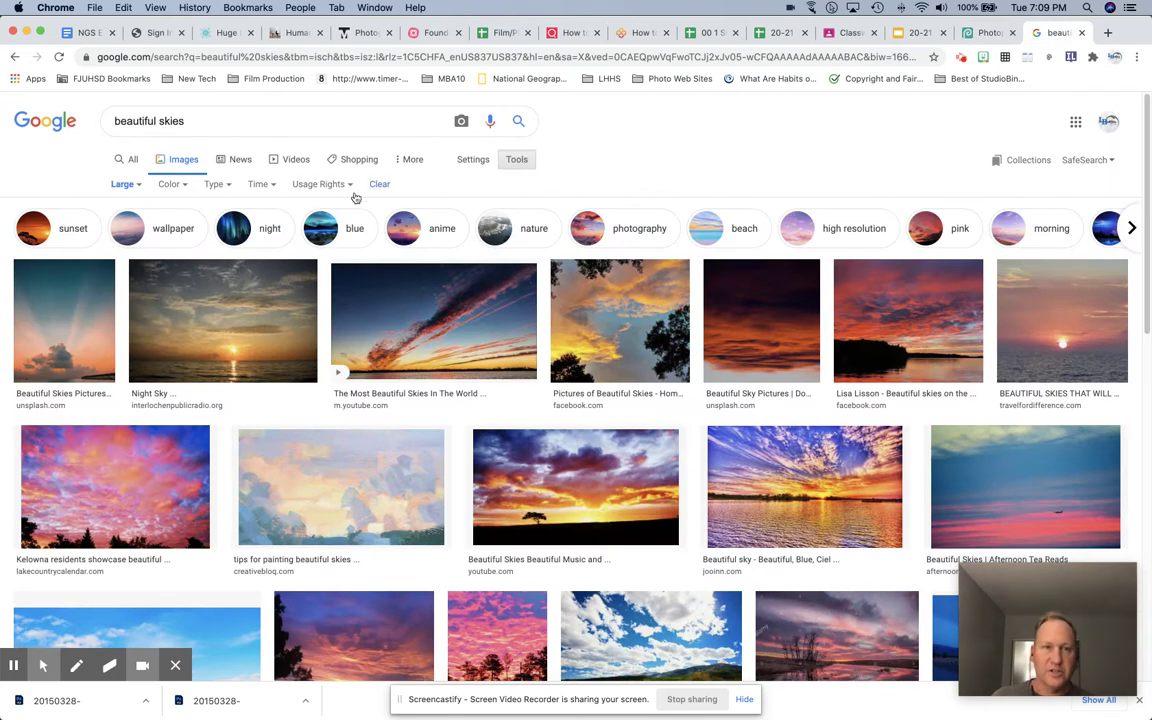
{"action": "left_click", "coordinate": [208, 343]}
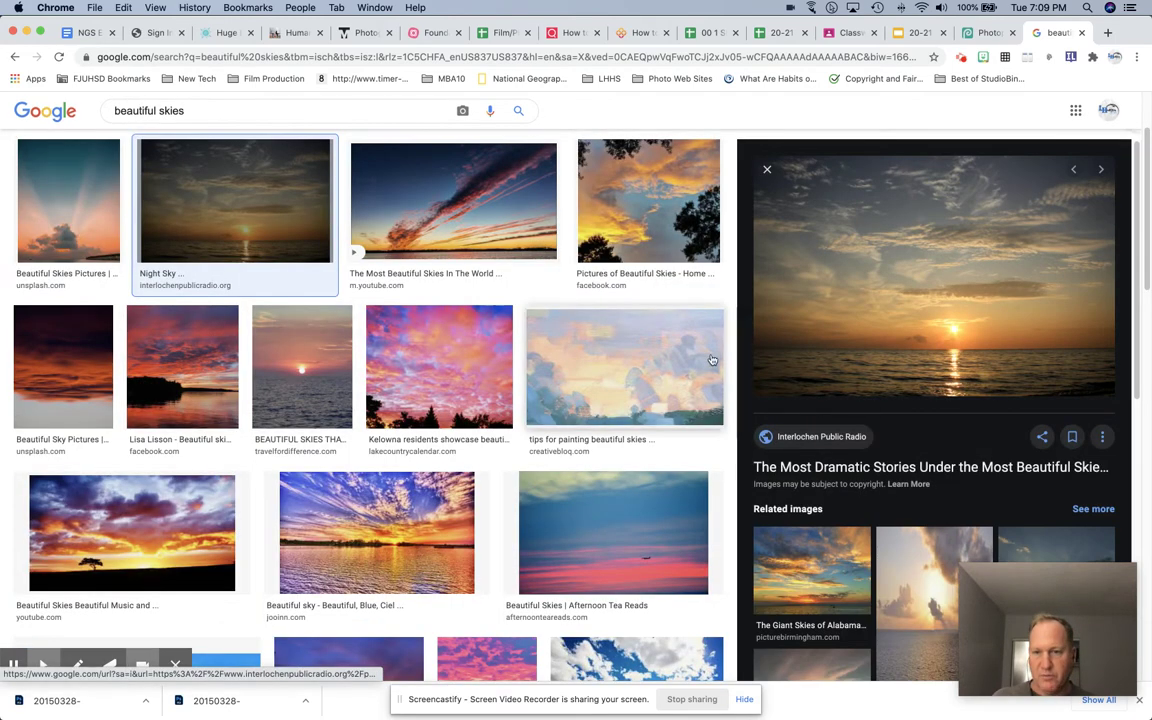
{"action": "right_click", "coordinate": [870, 276]}
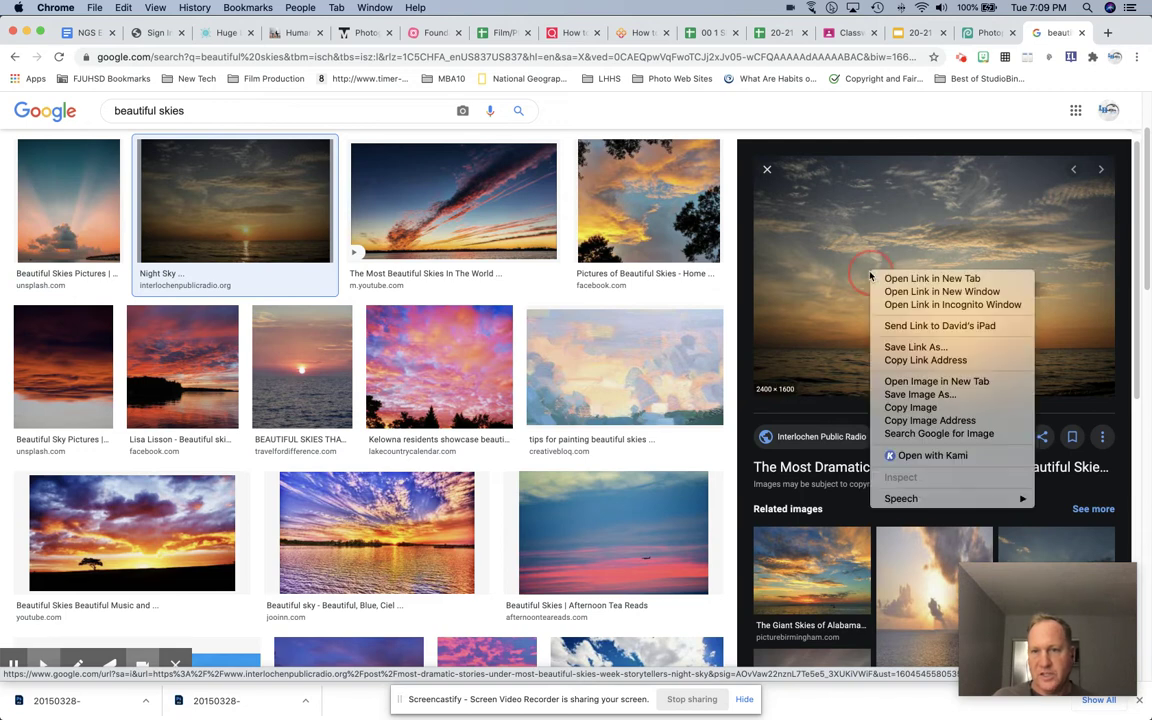
{"action": "left_click", "coordinate": [938, 383]}
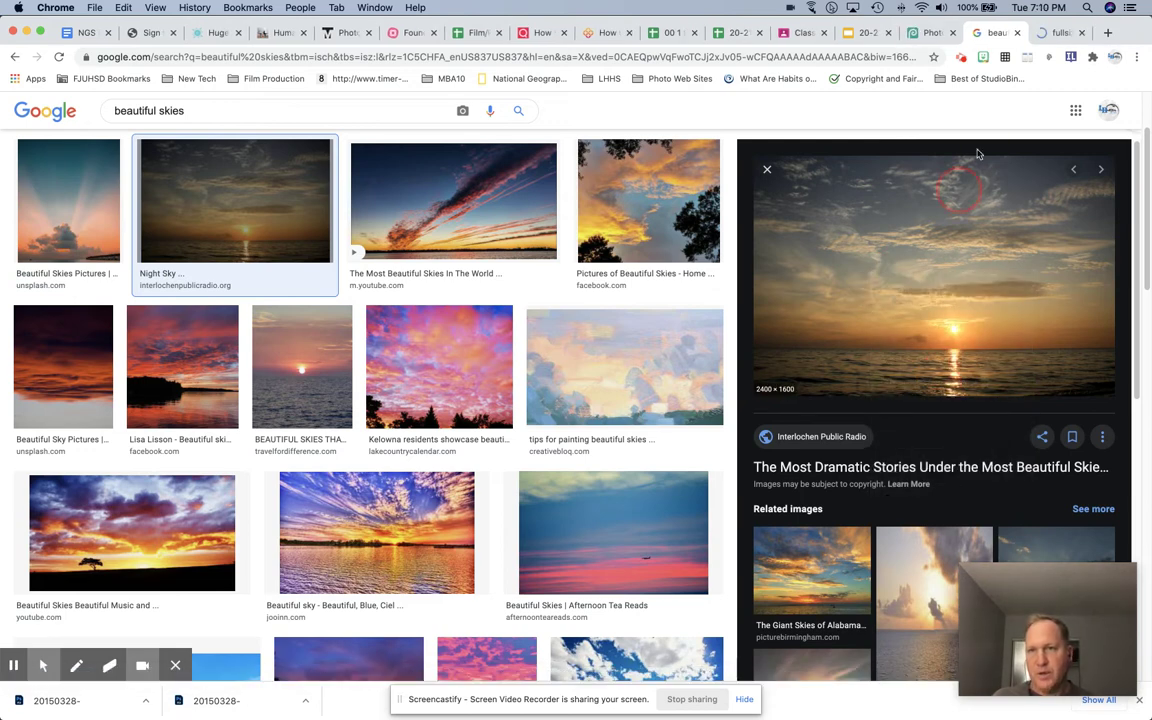
{"action": "left_click", "coordinate": [1017, 34]}
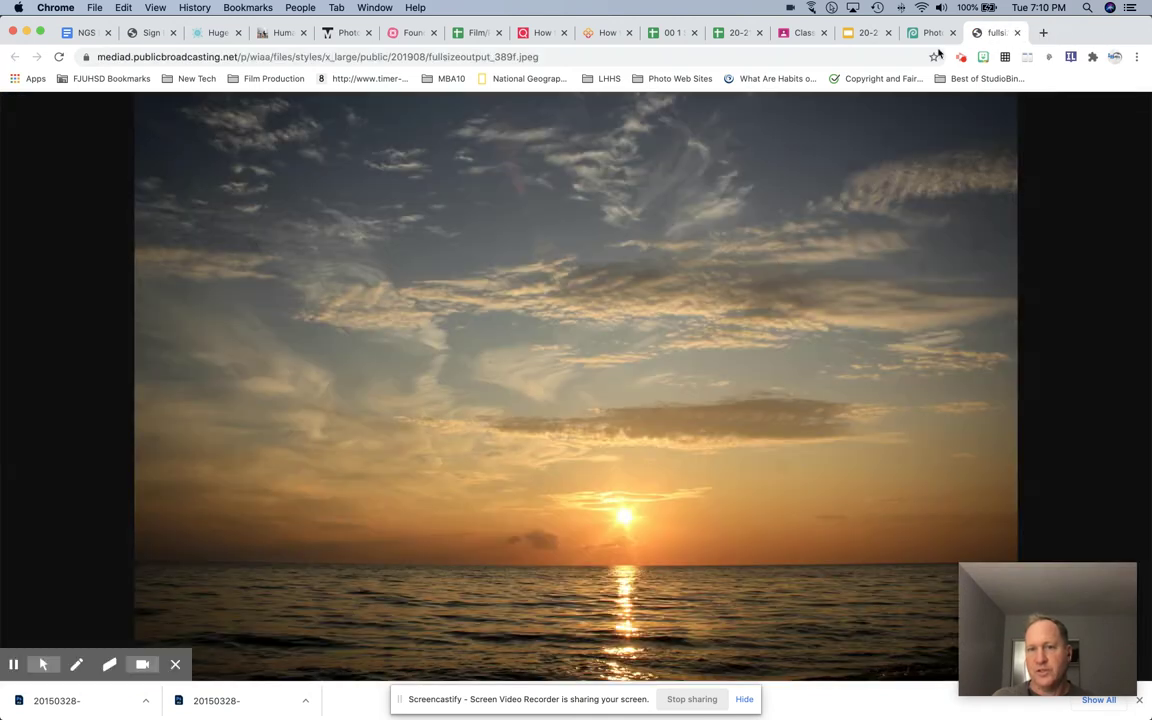
Place the sunset image from its copied web address into the current Photopea project and scale it to 204% to cover the whole canvas
{"action": "left_click", "coordinate": [192, 55]}
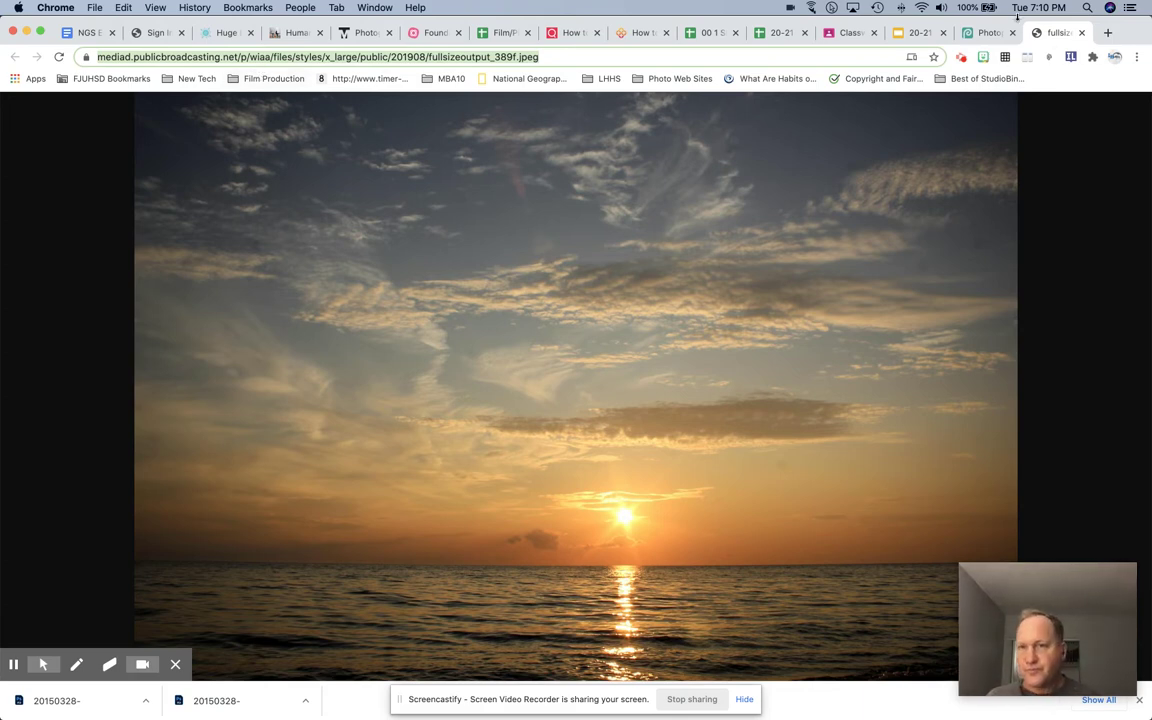
{"action": "left_click", "coordinate": [985, 32]}
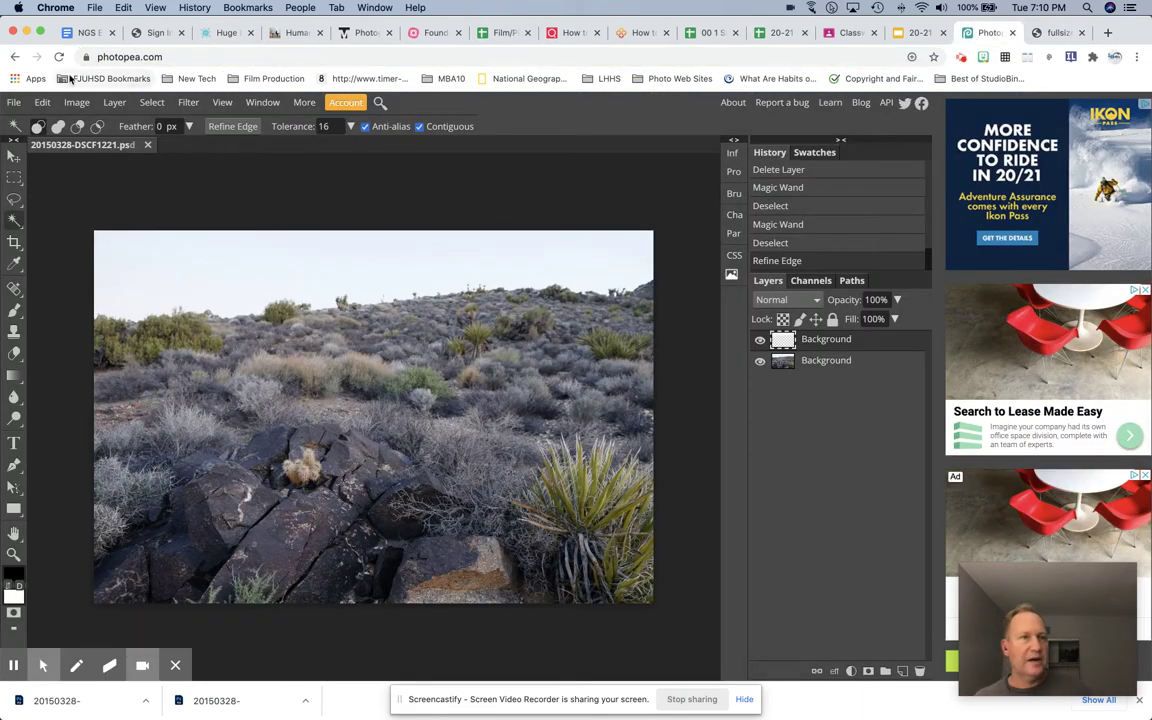
{"action": "left_click", "coordinate": [15, 102]}
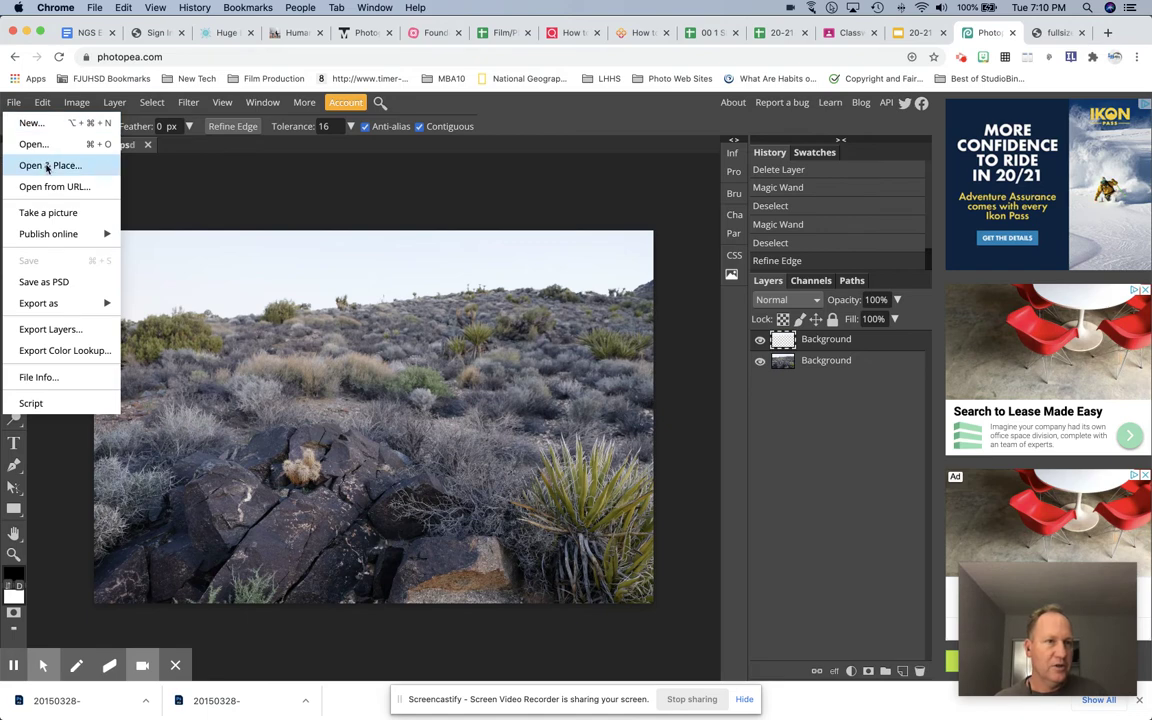
{"action": "left_click", "coordinate": [52, 186]}
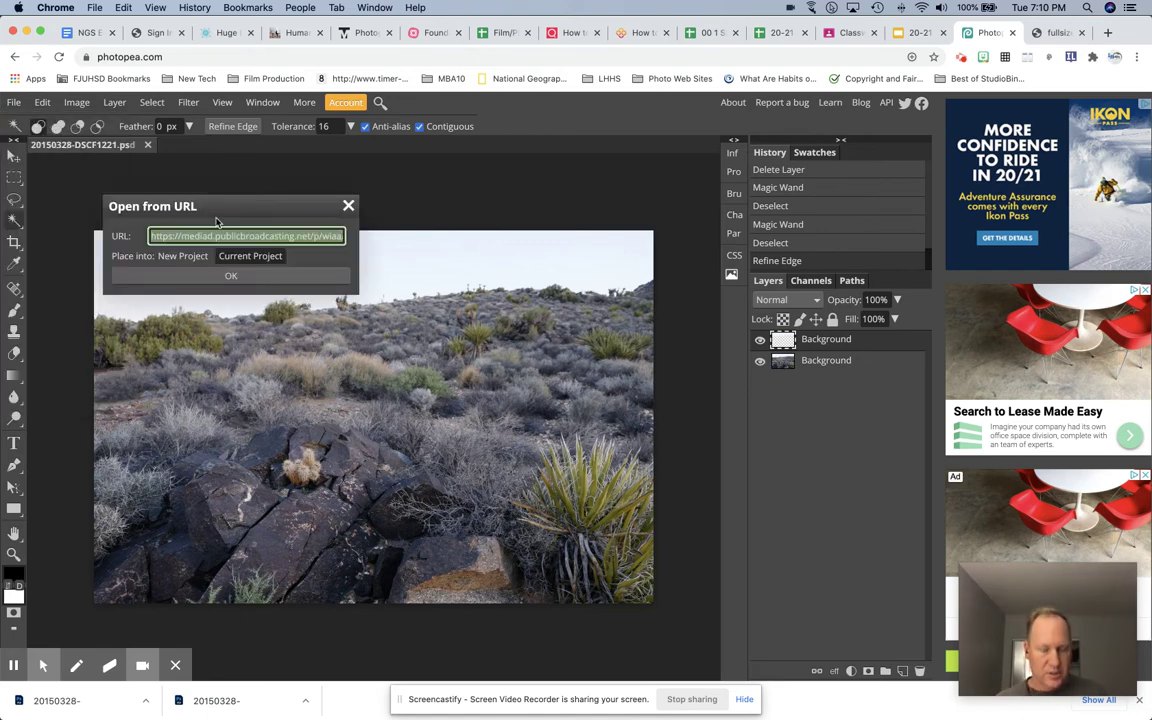
{"action": "type", "text": "https://mediad.publicbroadcasting.net/p/wiaa/files/large/public/201908/fullsizeoutput_389f.jpeg"}
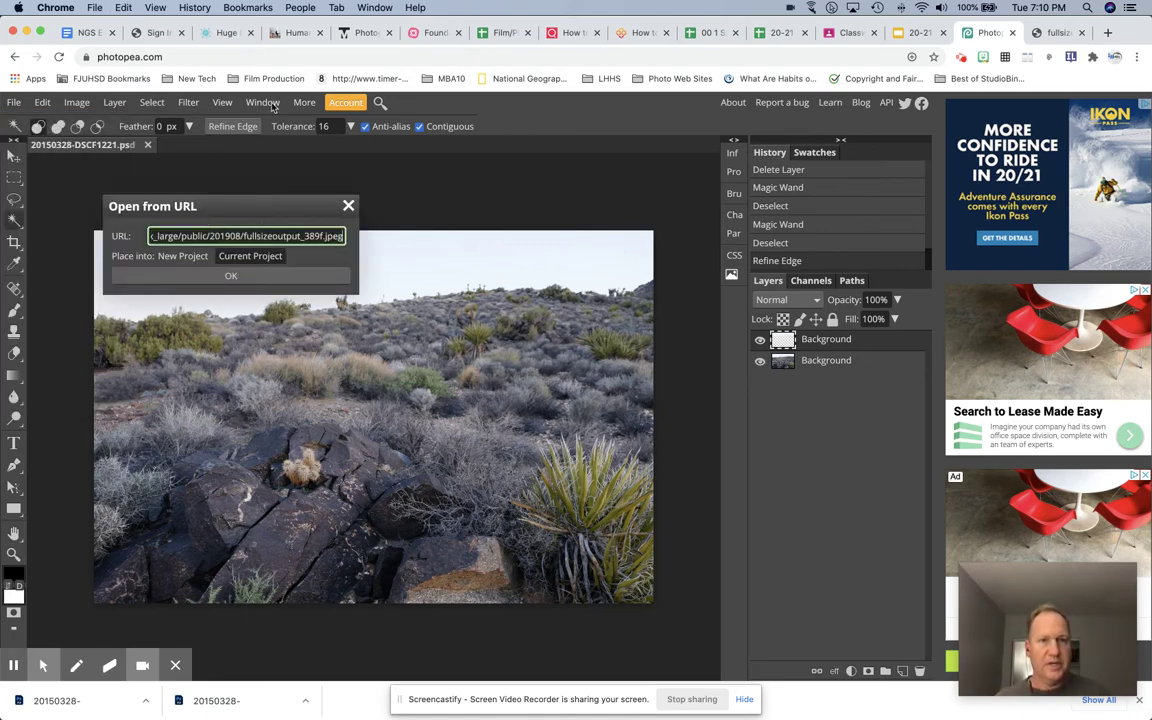
{"action": "left_click", "coordinate": [244, 258]}
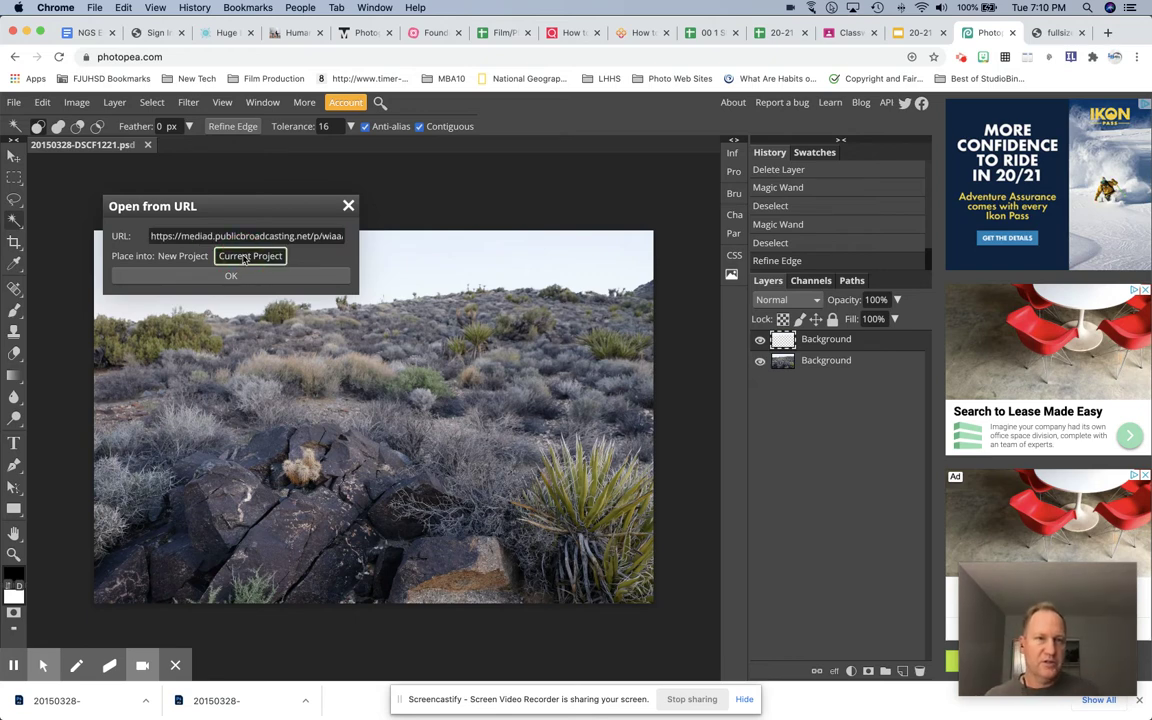
{"action": "left_click", "coordinate": [231, 275]}
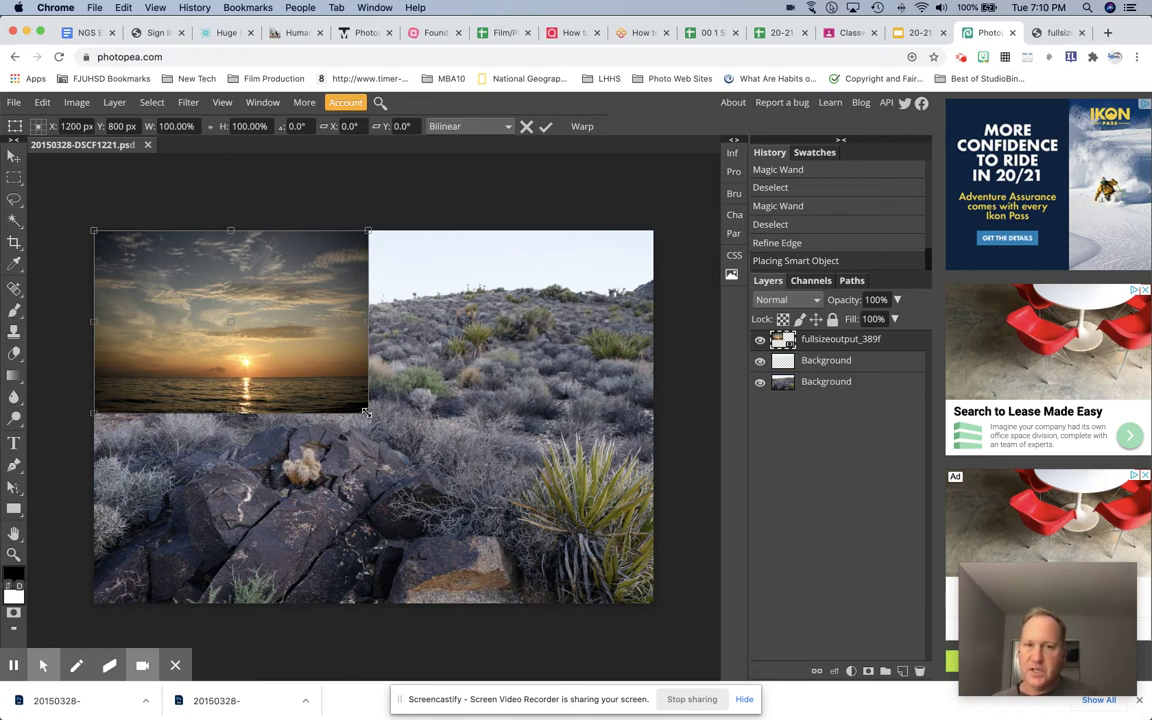
{"action": "left_click_drag", "start_coordinate": [368, 411], "coordinate": [651, 668]}
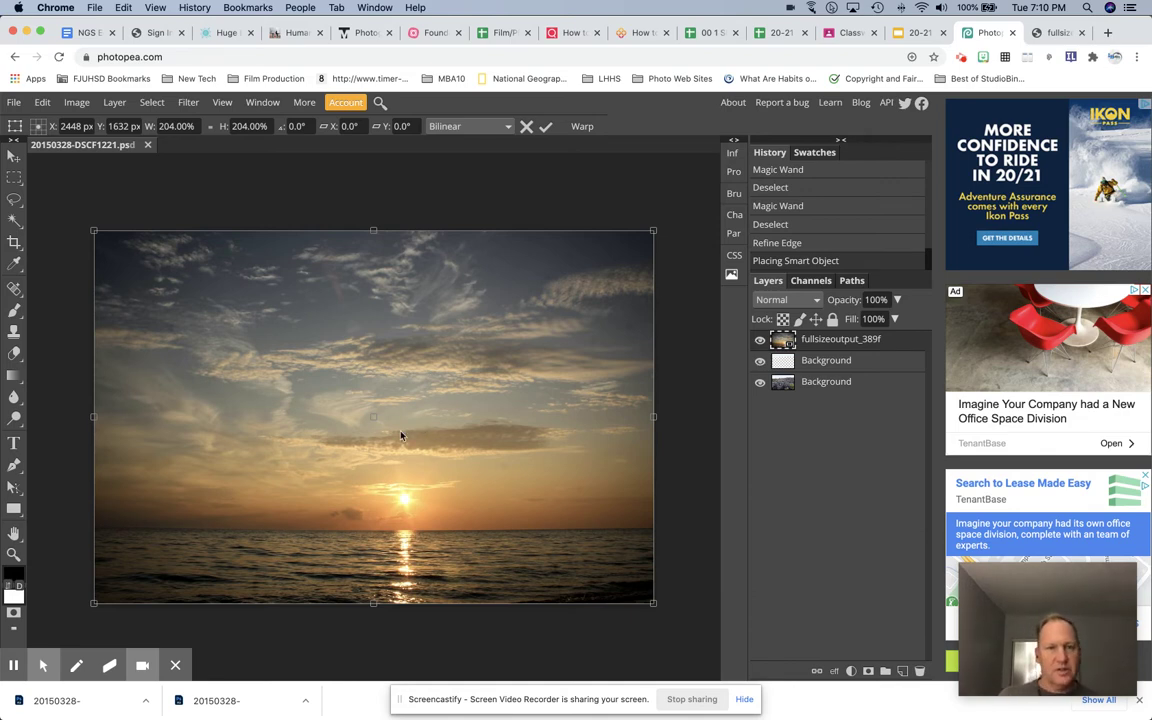
{"action": "key", "text": "Return"}
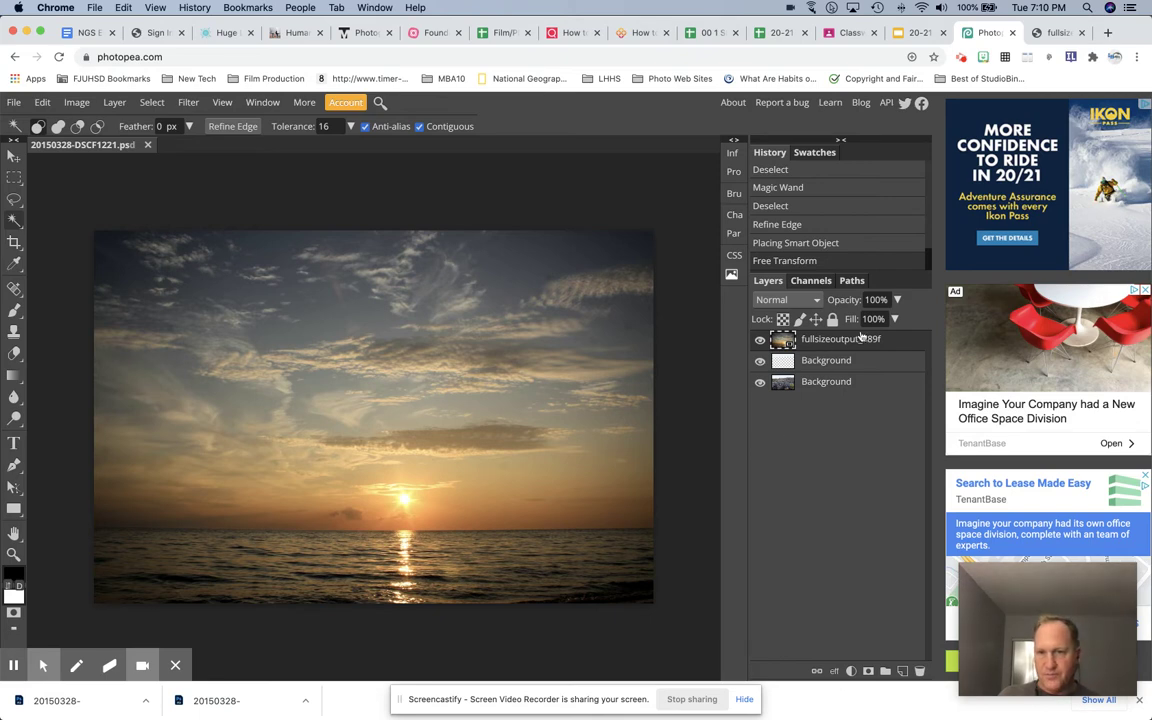
Load the cut-out sky layer's pixels as a selection and apply it as a raster mask on the sunset layer
{"action": "left_click", "coordinate": [787, 362]}
{"action": "left_click", "coordinate": [787, 362], "text": "super"}
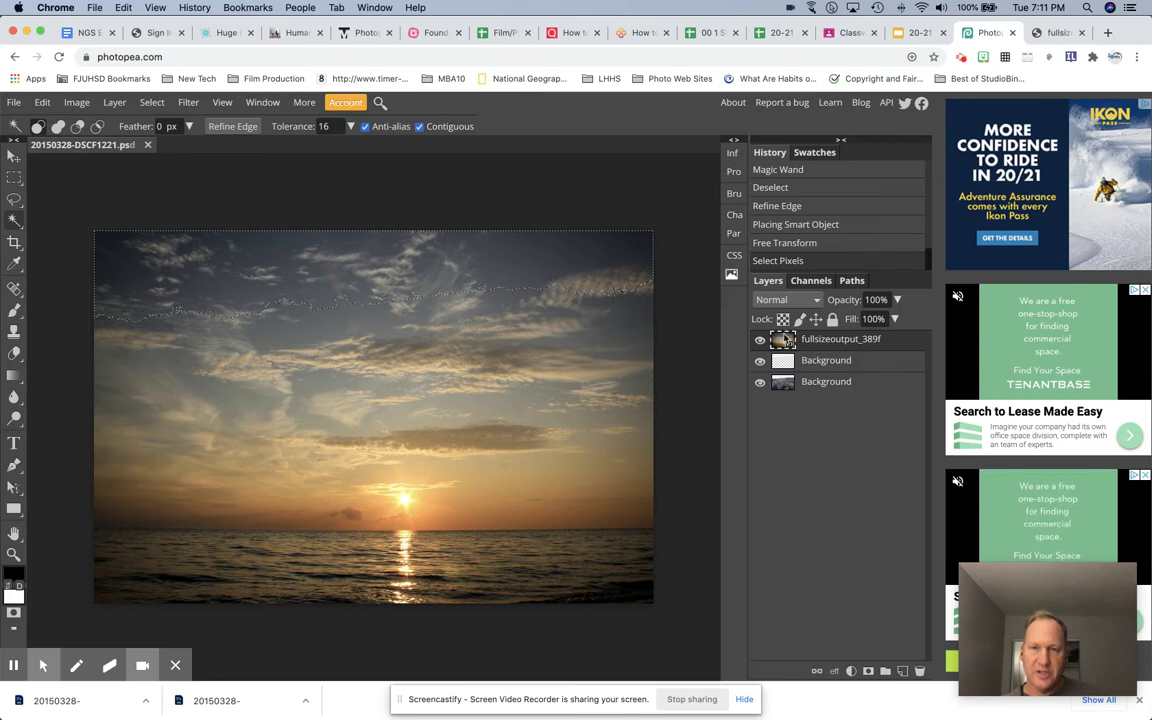
{"action": "left_click", "coordinate": [868, 671]}
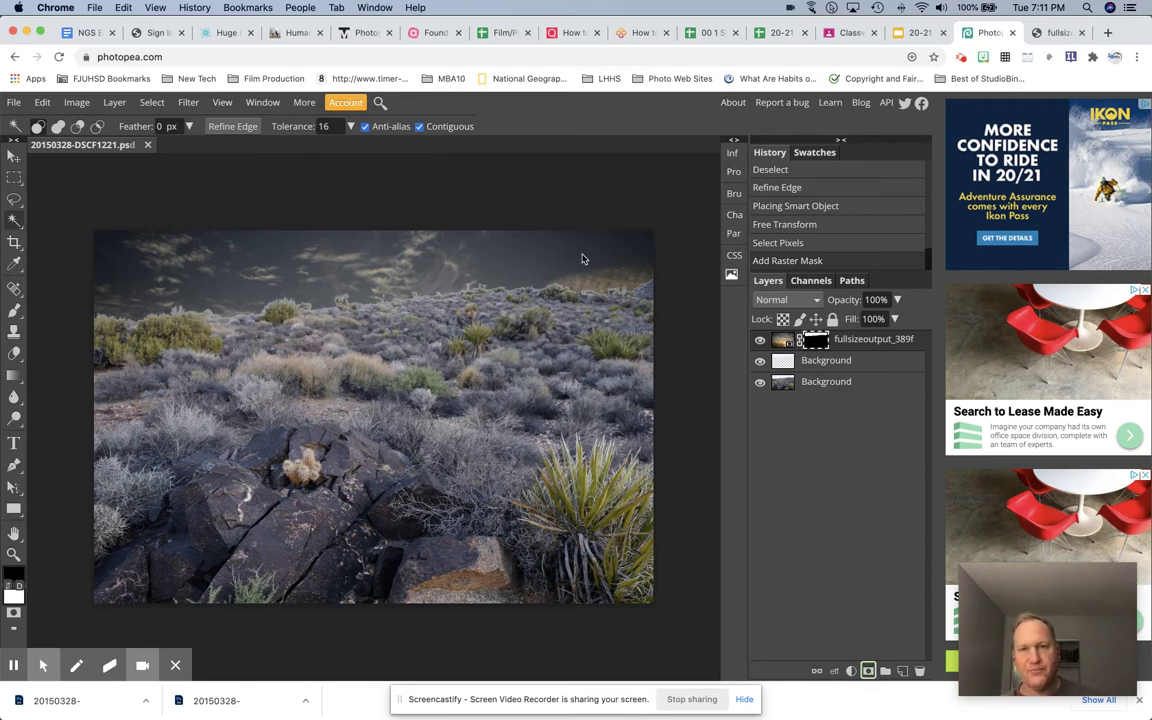
Try to reposition the sunset layer with its mask still linked, and undo the move
{"action": "left_click", "coordinate": [14, 156]}
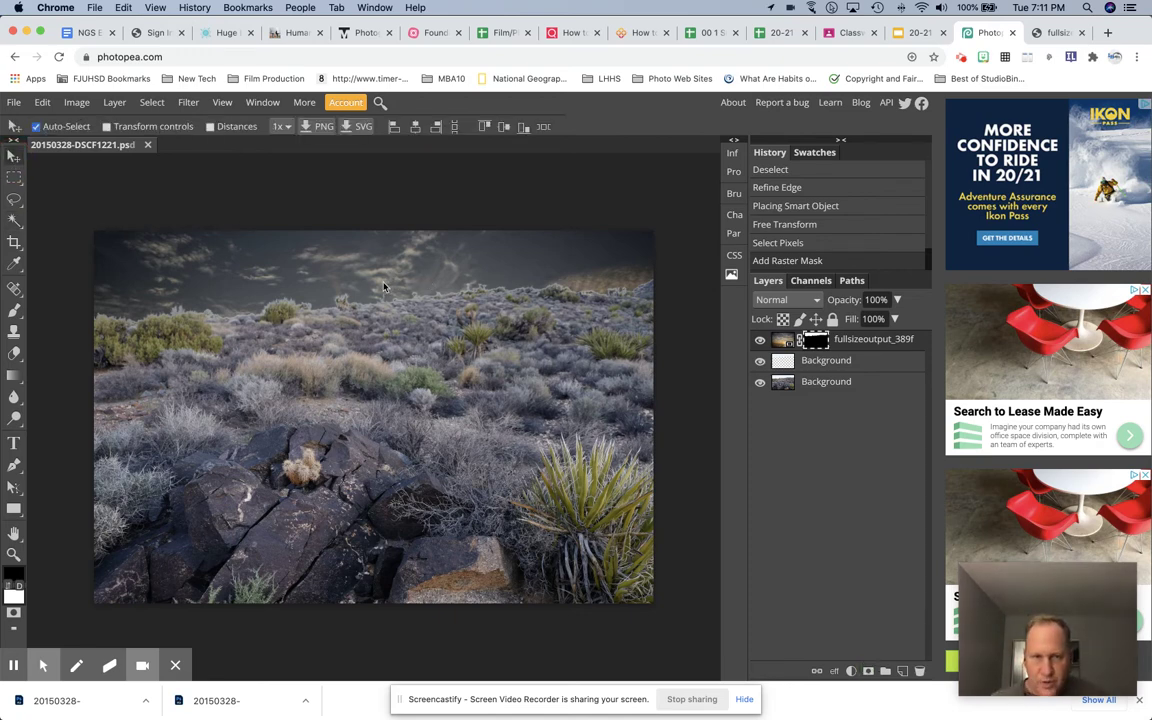
{"action": "left_click_drag", "start_coordinate": [380, 290], "coordinate": [640, 290]}
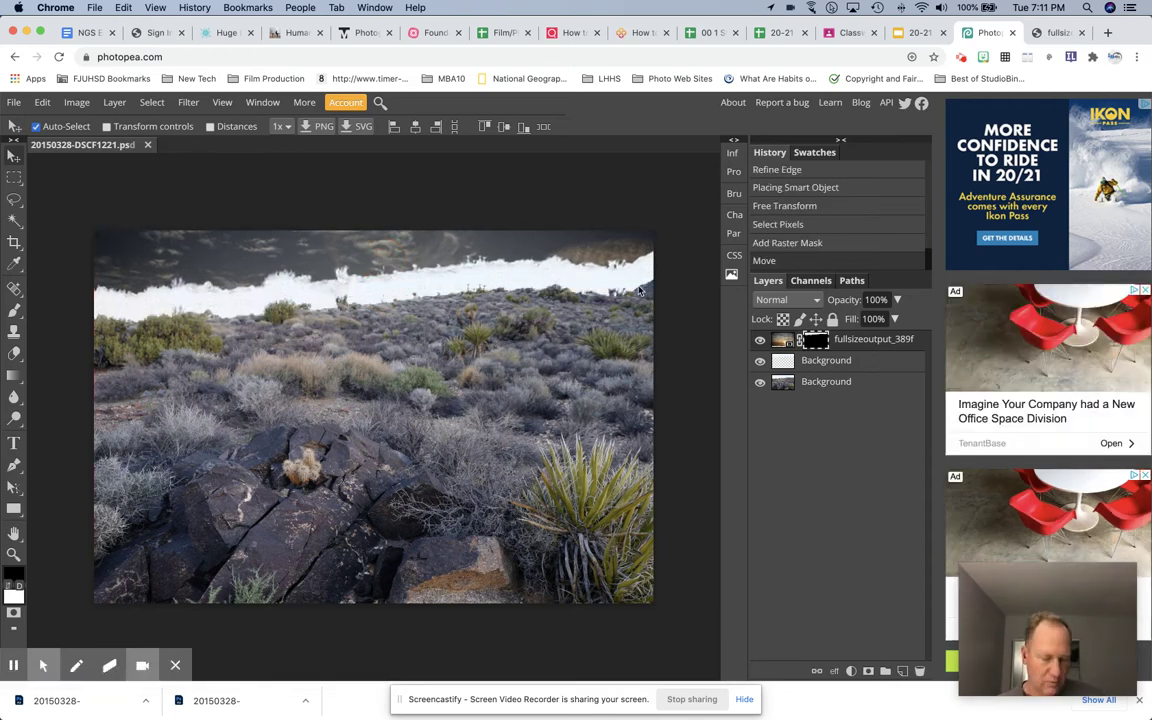
{"action": "key", "text": "super+z"}
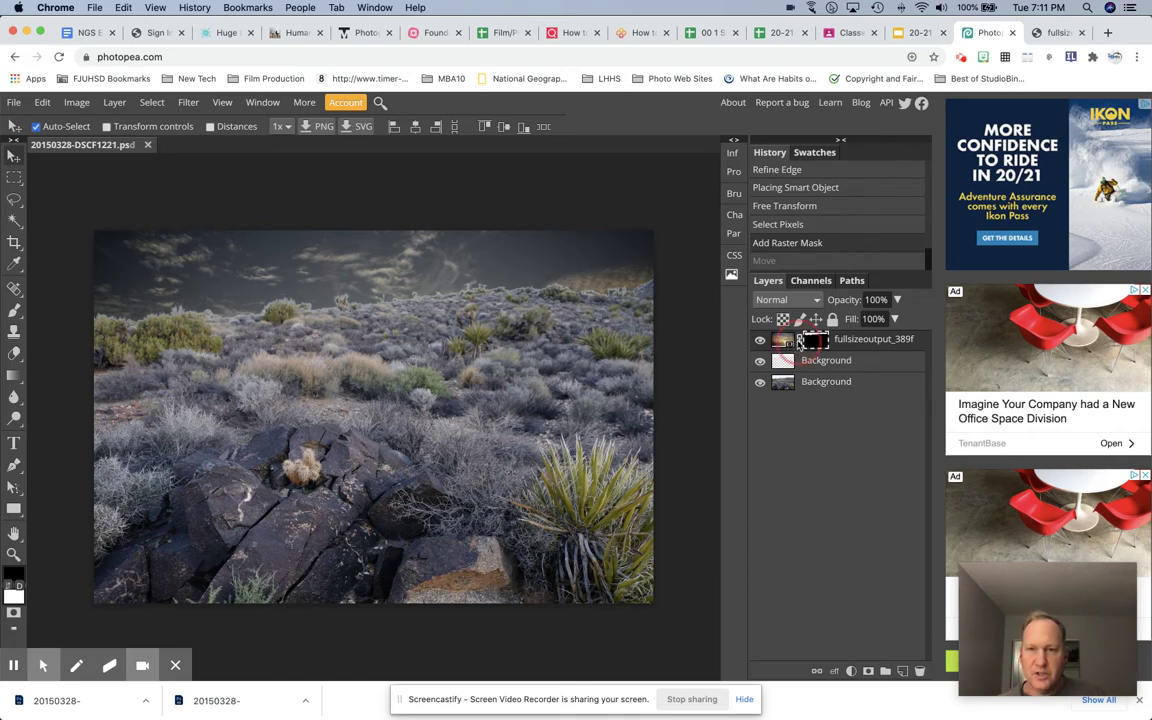
Unlink the raster mask from the sunset layer and move the mask down over the desert hillside
{"action": "left_click", "coordinate": [800, 341]}
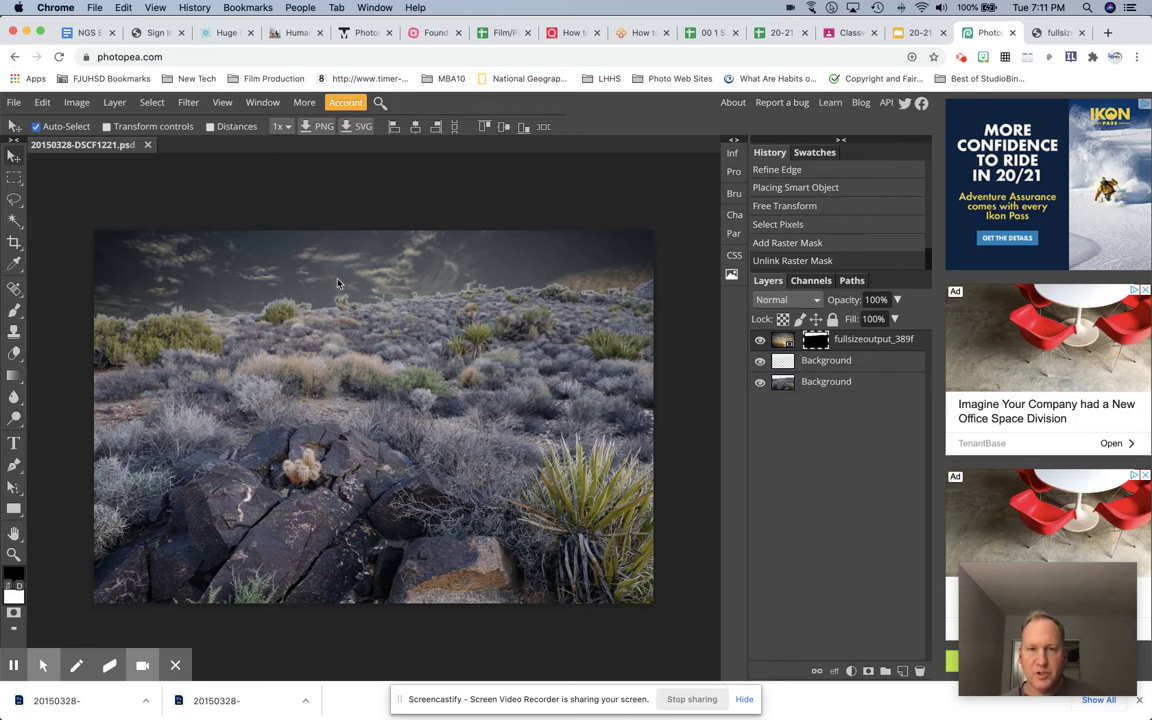
{"action": "left_click_drag", "start_coordinate": [339, 278], "coordinate": [338, 333]}
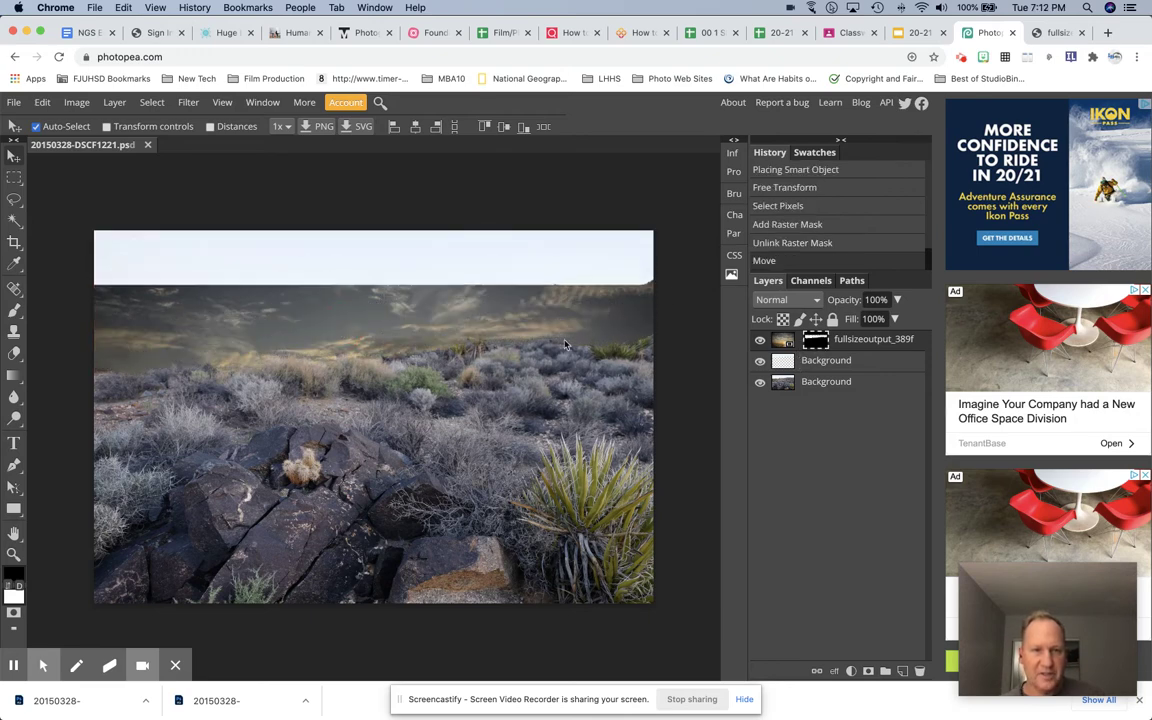
Undo the mask move and reposition only the sunset image upward so its golden glow meets the desert horizon
{"action": "key", "text": "super+z"}
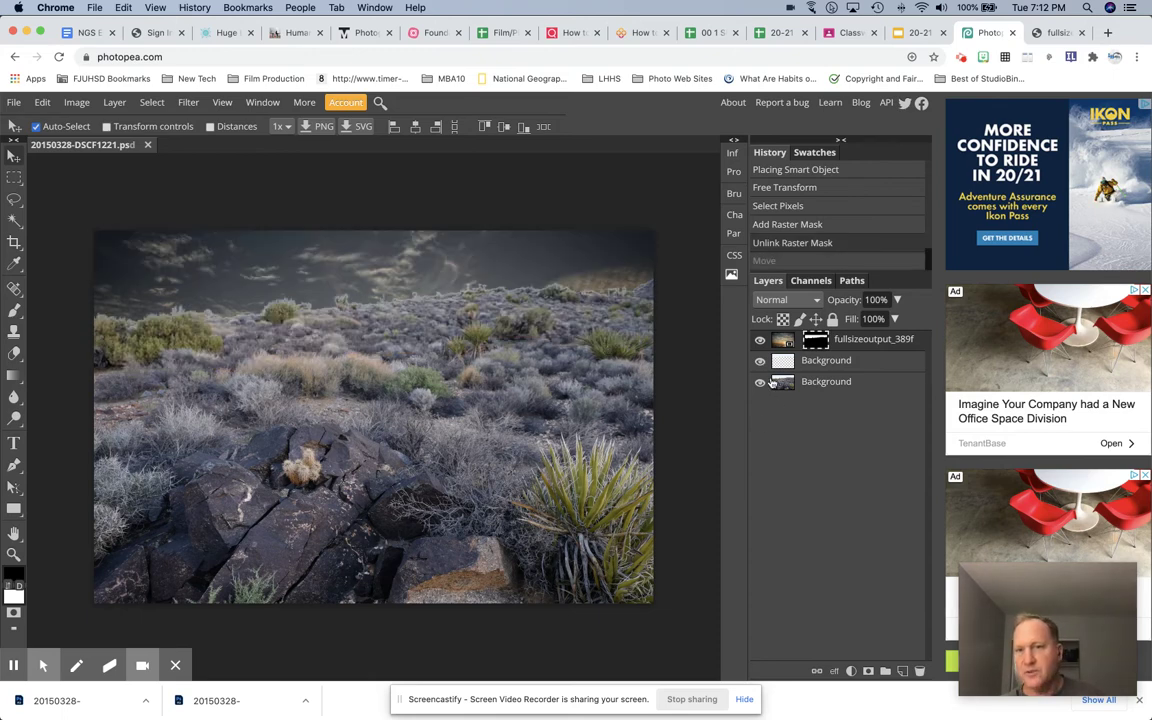
{"action": "left_click", "coordinate": [783, 342]}
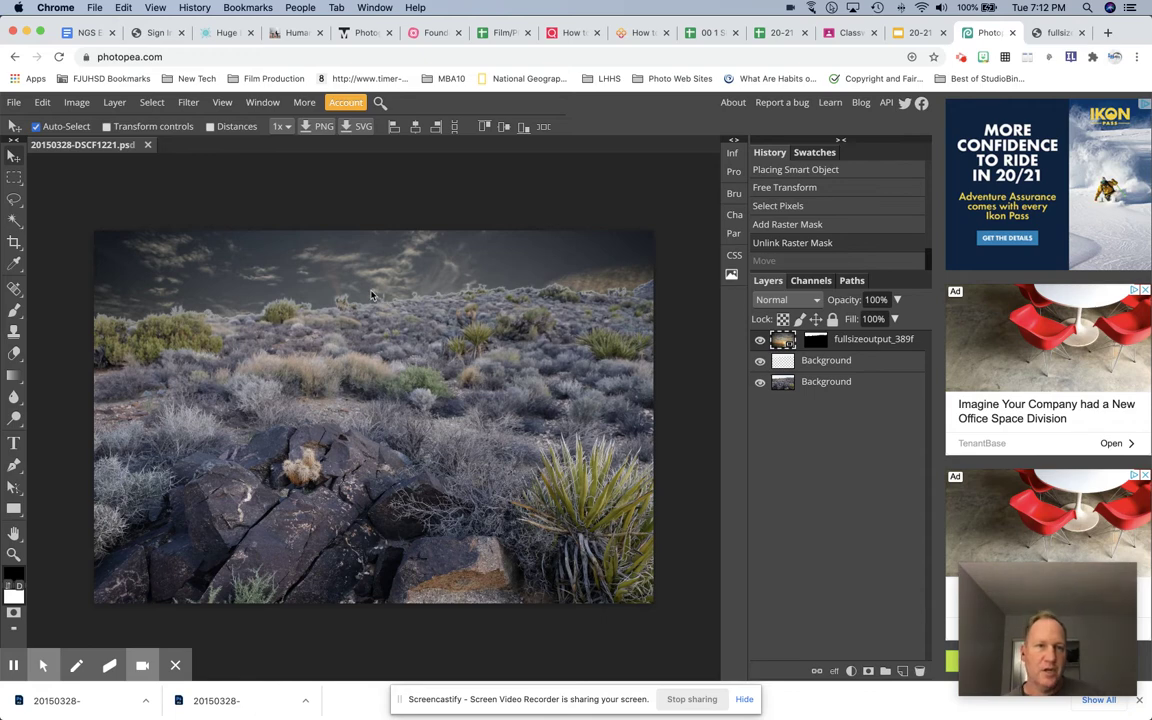
{"action": "left_click_drag", "start_coordinate": [337, 262], "coordinate": [369, 204]}
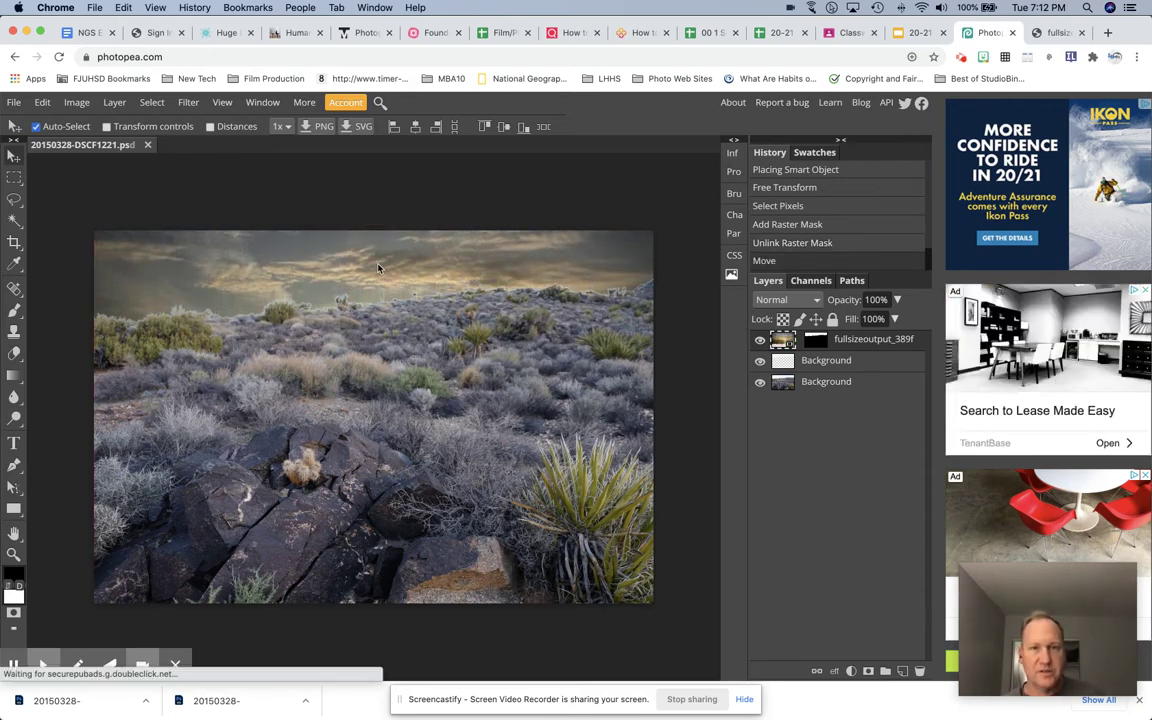
{"action": "left_click_drag", "start_coordinate": [368, 291], "coordinate": [368, 212]}
{"action": "mouse_move", "coordinate": [368, 272]}
{"action": "left_mouse_down"}
{"action": "mouse_move", "coordinate": [374, 256]}
{"action": "mouse_move", "coordinate": [376, 271]}
{"action": "left_mouse_up"}
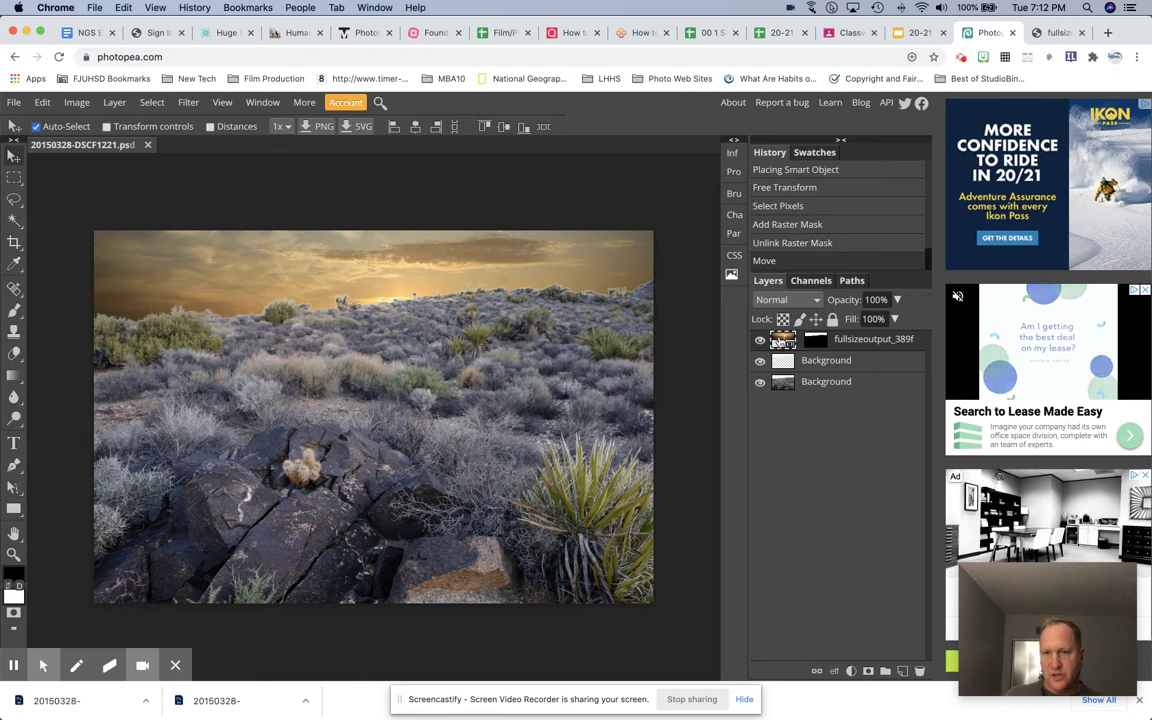
Duplicate the masked sunset layer and place the copy directly below the original in the layer order
{"action": "left_click_drag", "start_coordinate": [781, 343], "coordinate": [902, 676]}
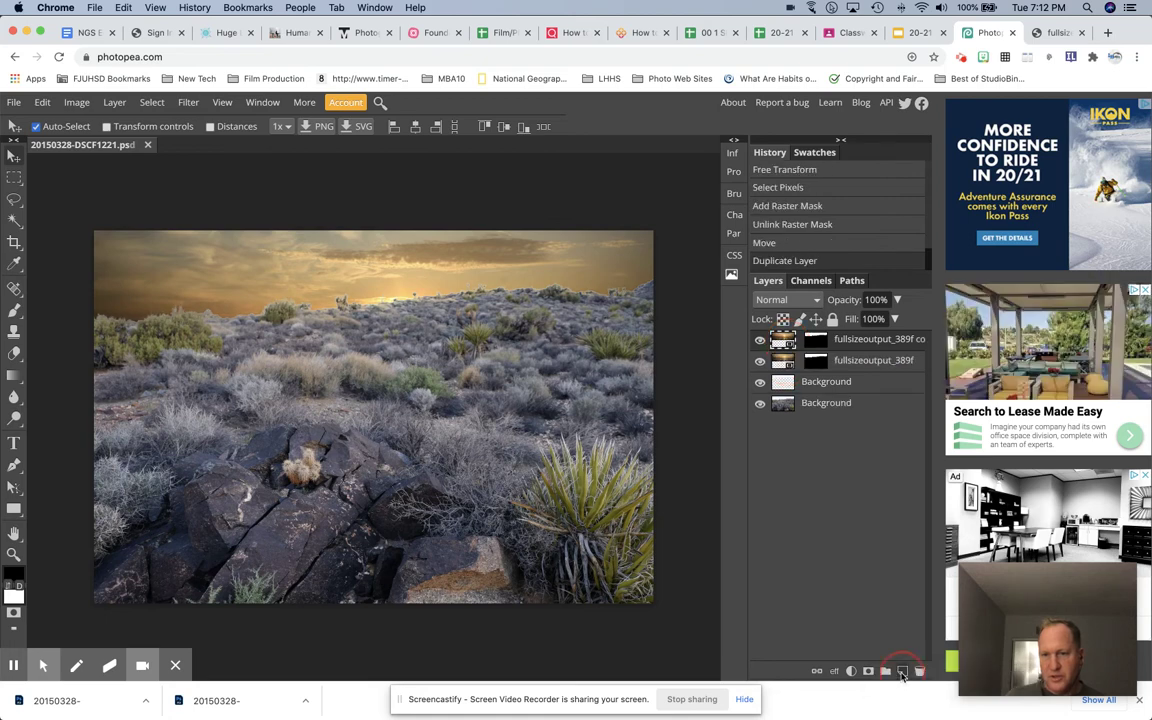
{"action": "left_click", "coordinate": [782, 340]}
{"action": "mouse_move", "coordinate": [782, 340]}
{"action": "left_mouse_down"}
{"action": "mouse_move", "coordinate": [783, 318]}
{"action": "mouse_move", "coordinate": [784, 373]}
{"action": "mouse_move", "coordinate": [784, 362]}
{"action": "left_mouse_up"}
{"action": "left_click", "coordinate": [760, 385]}
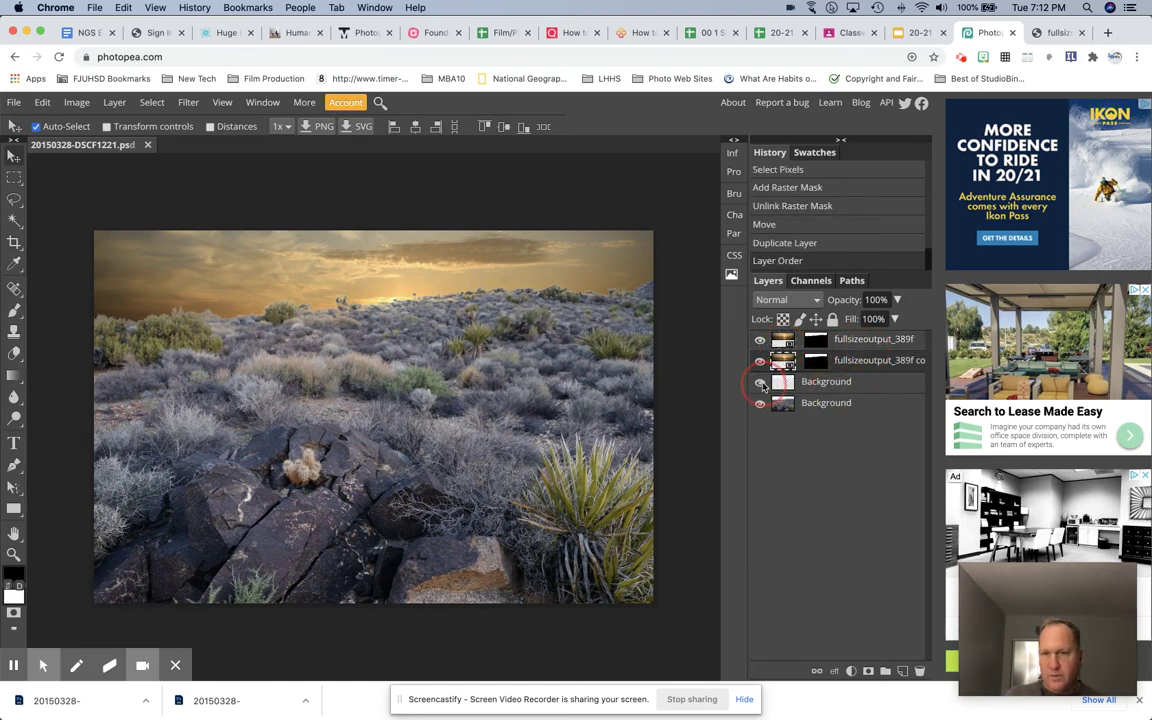
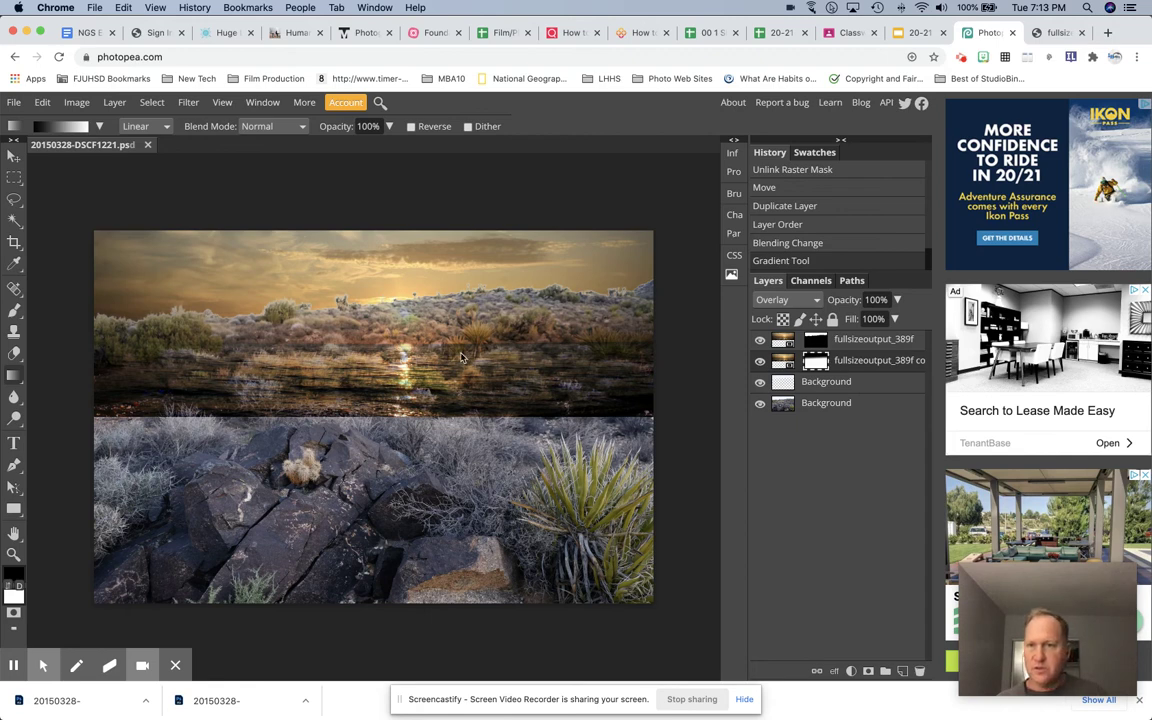
Undo the gradient on the Overlay copy's mask and draw a new linear one that confines the glow near the horizon
{"action": "key", "text": "ctrl+z"}
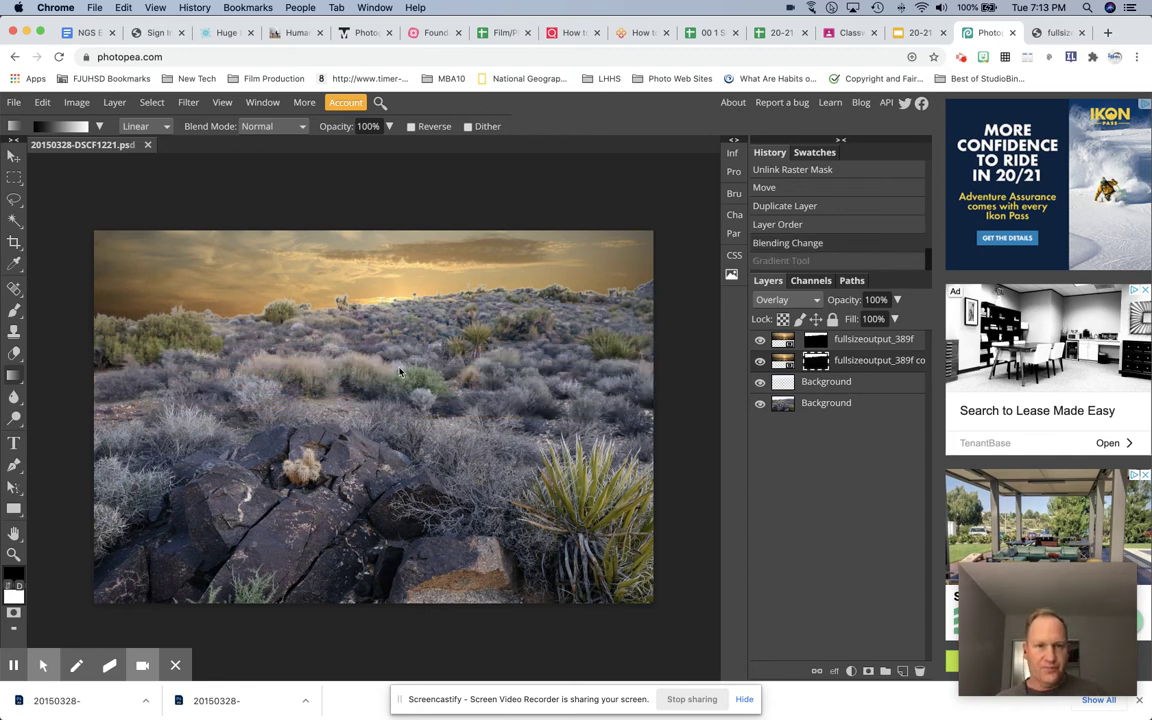
{"action": "left_click_drag", "start_coordinate": [386, 291], "coordinate": [557, 275]}
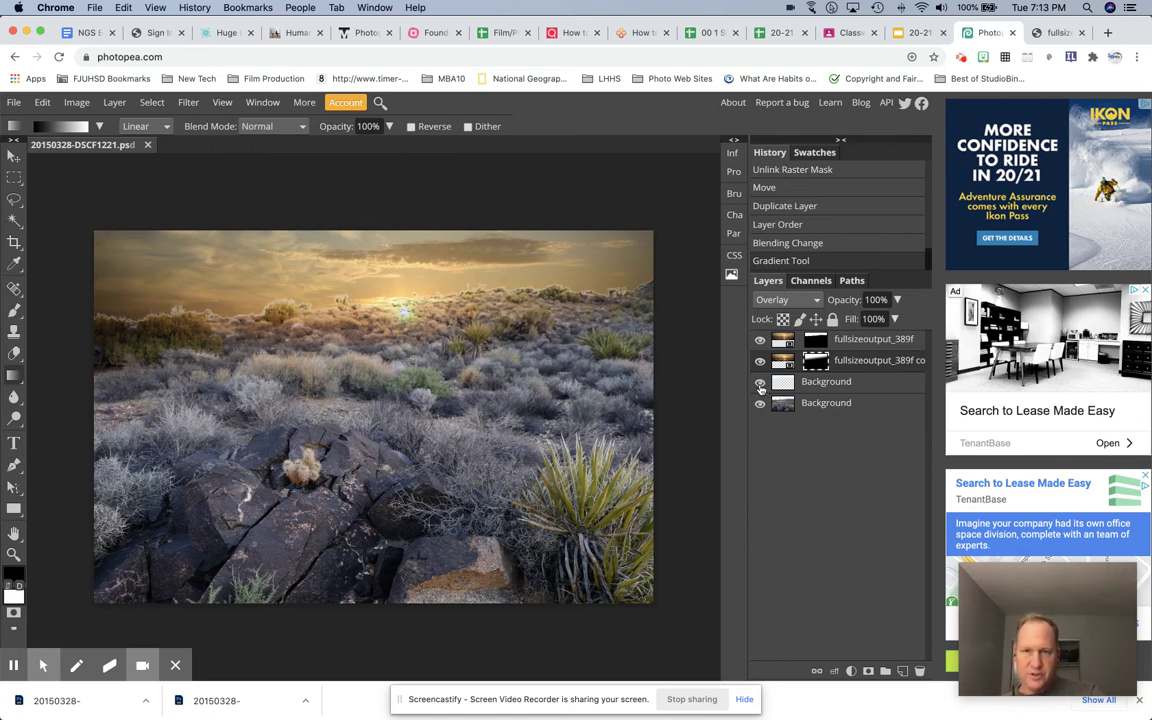
Hide the cut-out sky layer and lower the Overlay sunset copy's opacity to 75%
{"action": "left_click", "coordinate": [760, 384]}
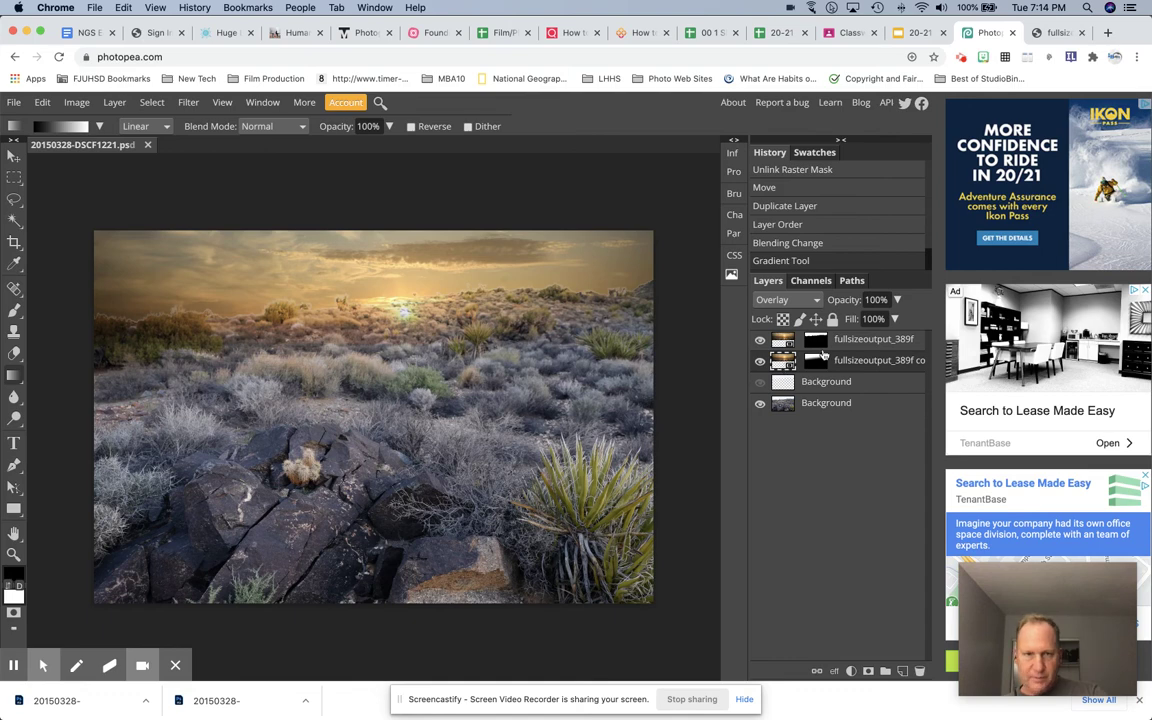
{"action": "left_click_drag", "start_coordinate": [858, 302], "coordinate": [830, 302]}
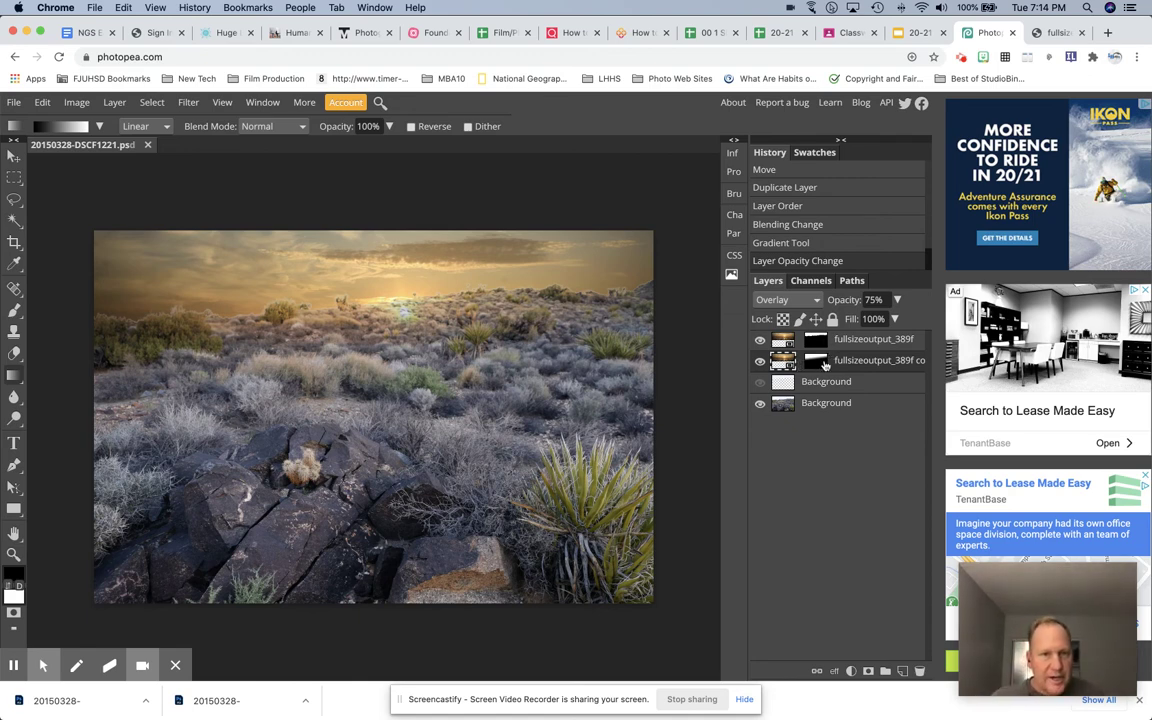
Try to move the Overlay copy's mask down over the hillside, and undo the moves
{"action": "left_click", "coordinate": [818, 364]}
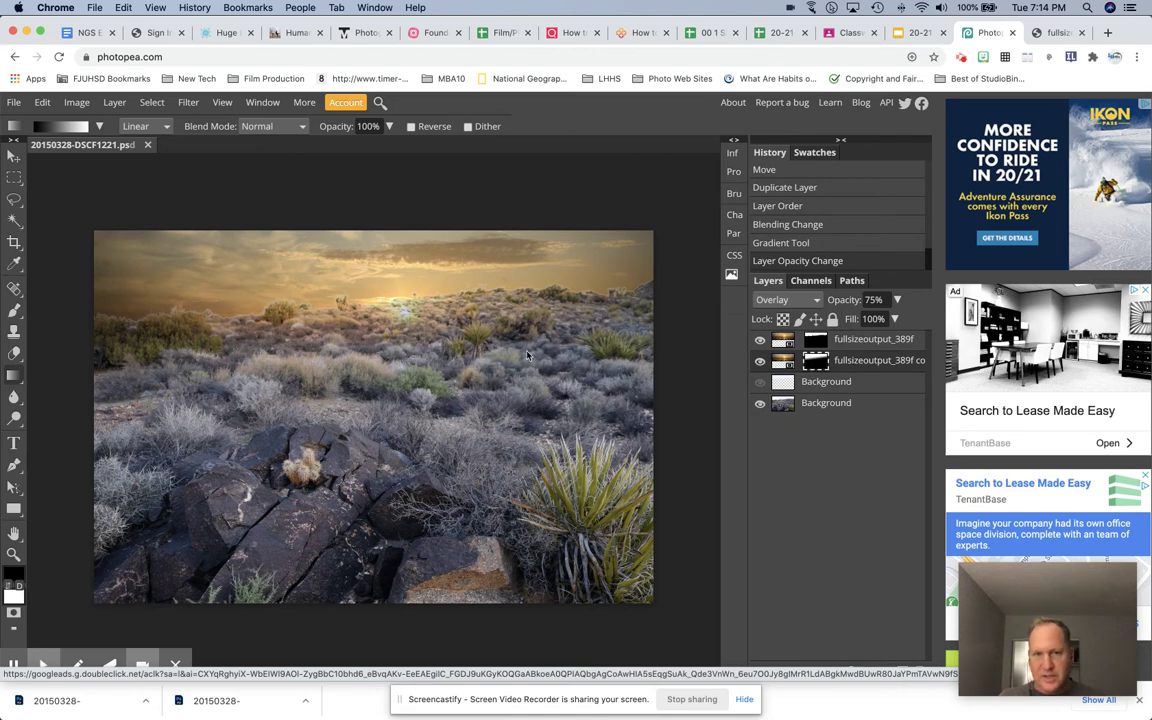
{"action": "left_click", "coordinate": [14, 154]}
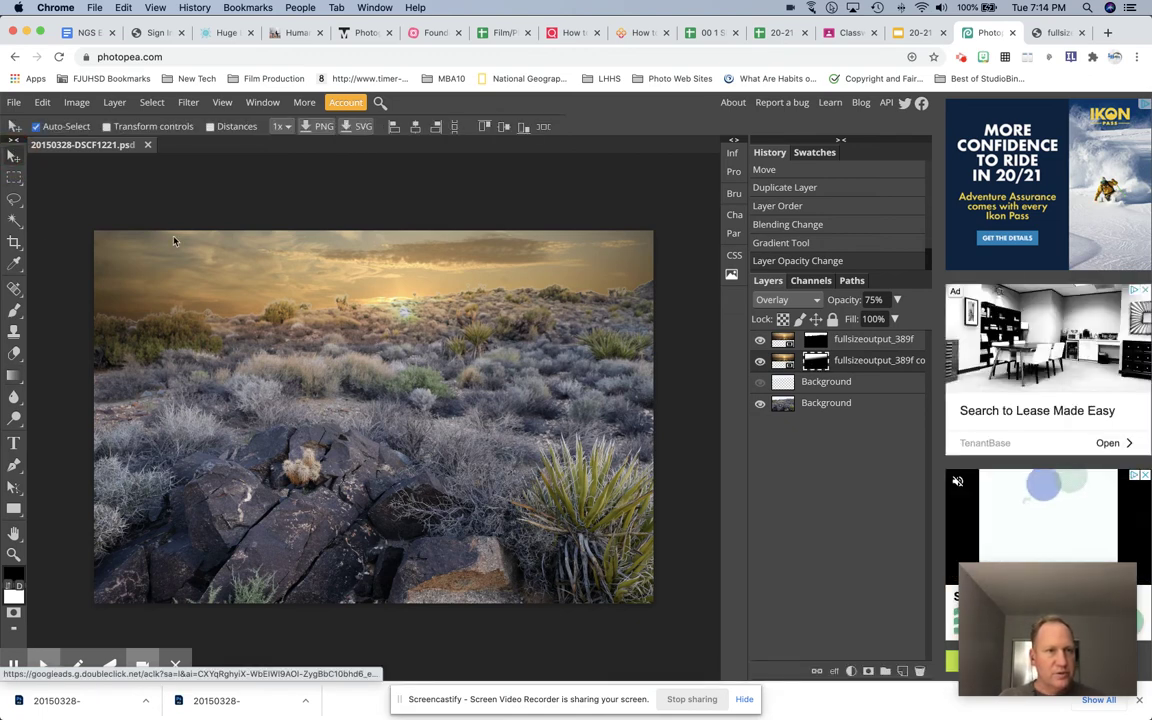
{"action": "left_click", "coordinate": [400, 347]}
{"action": "left_click_drag", "start_coordinate": [400, 347], "coordinate": [470, 386]}
{"action": "key", "text": "super+z"}
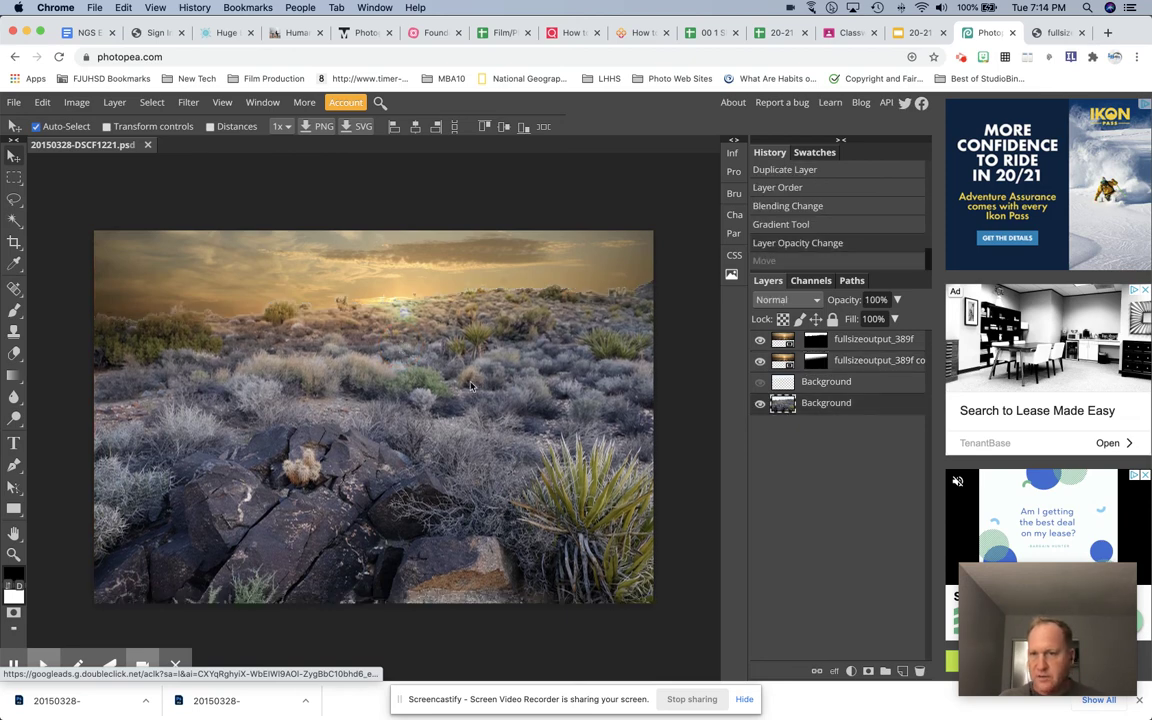
{"action": "left_click", "coordinate": [816, 360]}
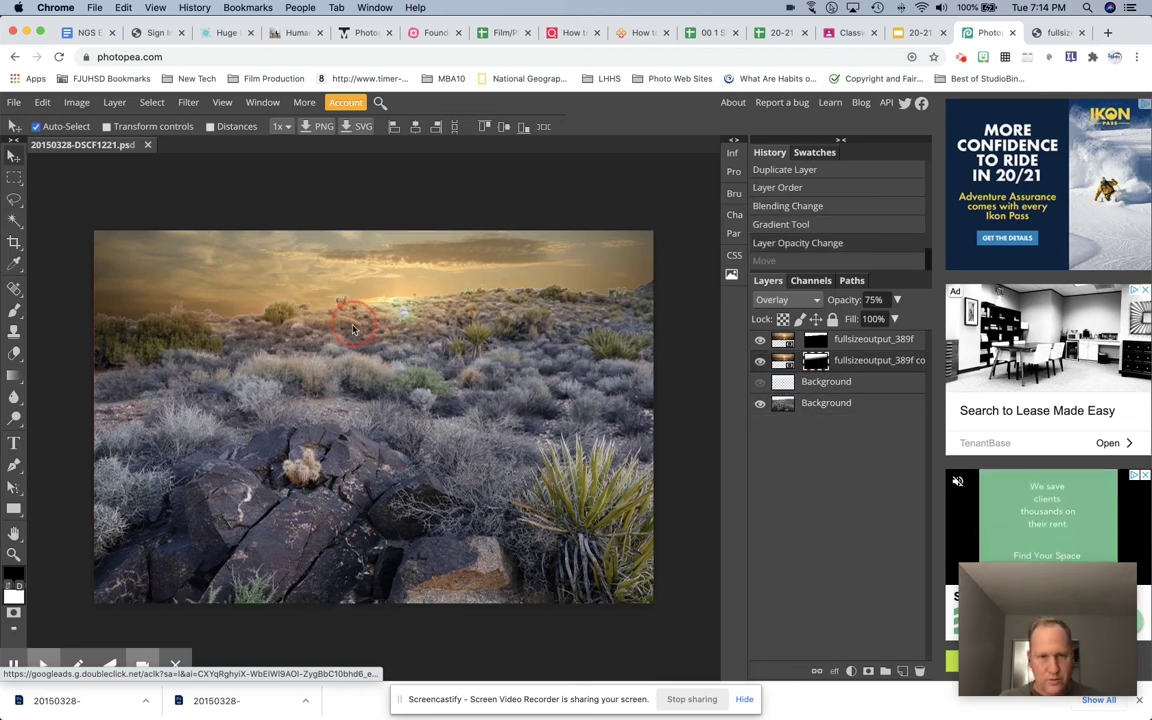
{"action": "left_click", "coordinate": [355, 360]}
{"action": "left_click_drag", "start_coordinate": [355, 360], "coordinate": [356, 477]}
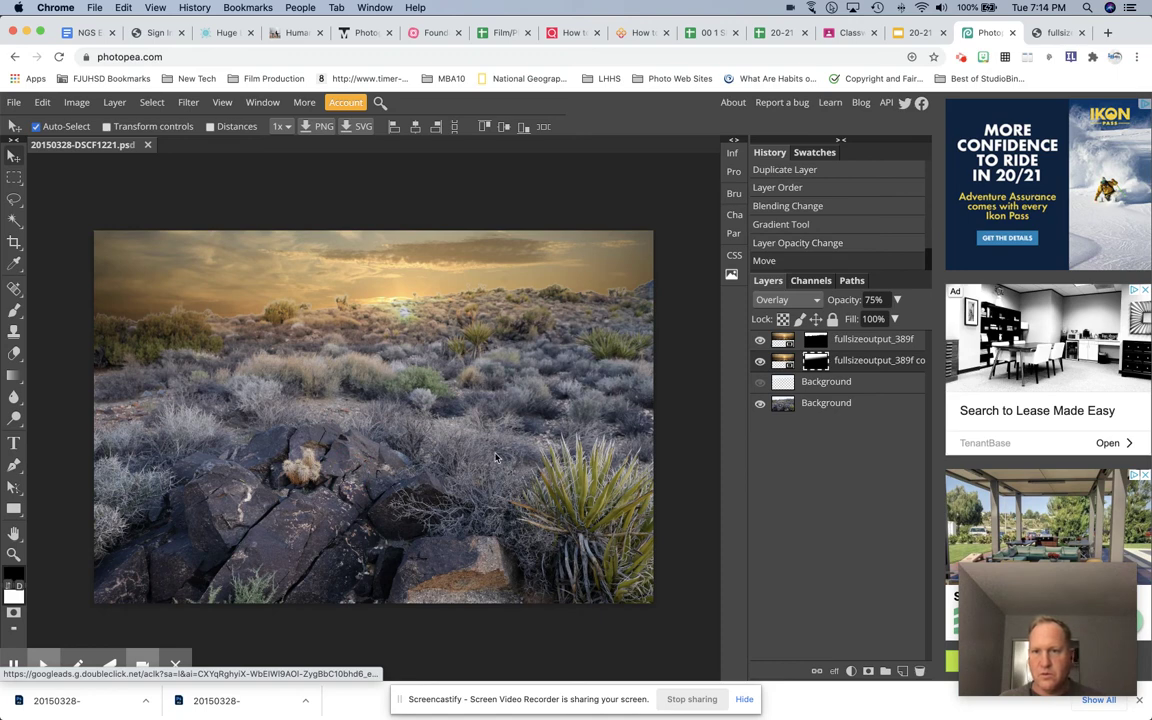
{"action": "key", "text": "super+z"}
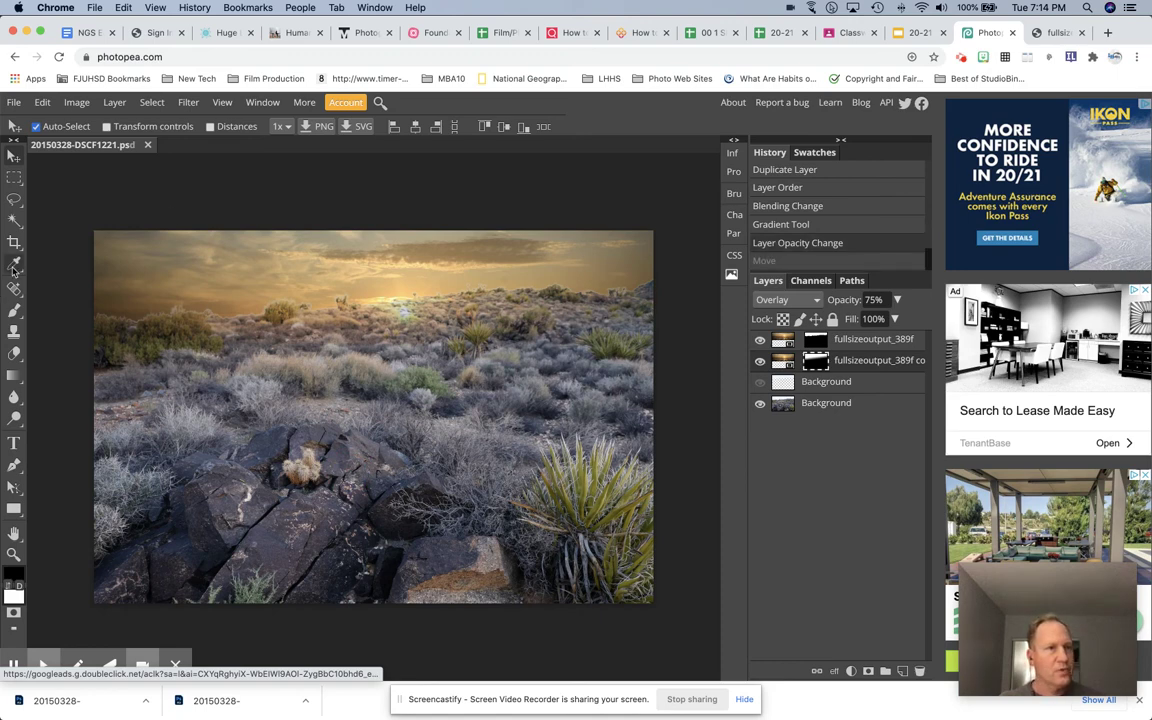
Redraw the linear black-to-white gradient on the Overlay copy's mask so the warm glow spreads evenly across the upper hillside
{"action": "left_click", "coordinate": [13, 375]}
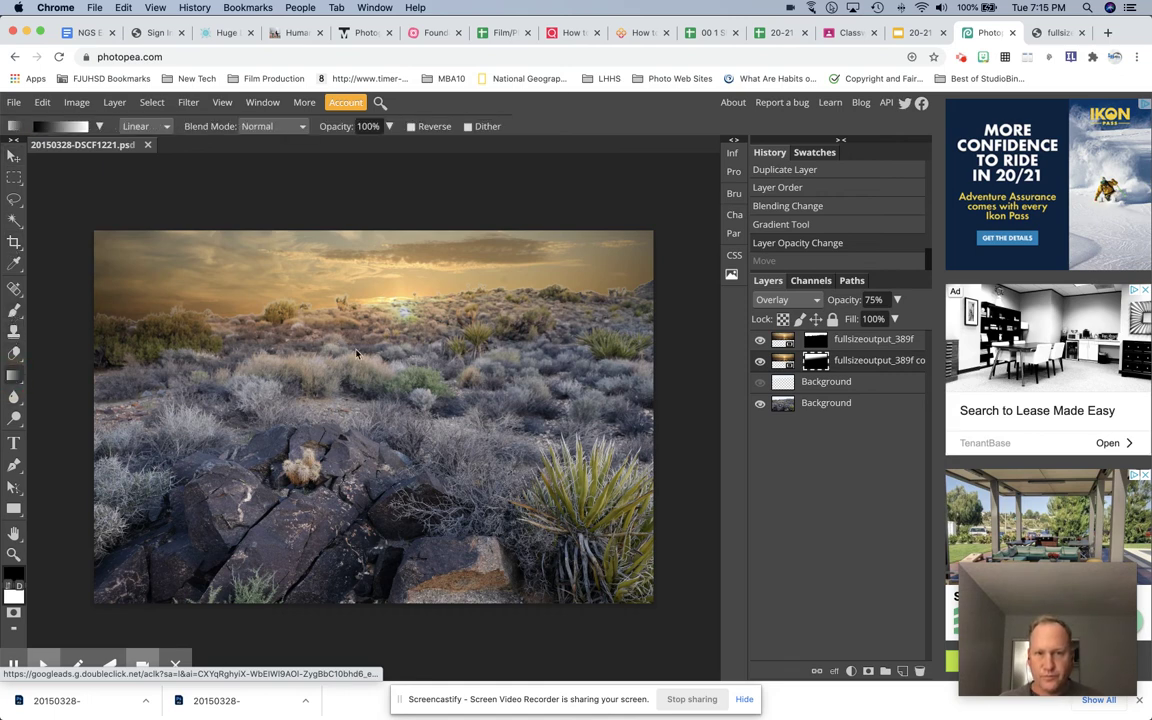
{"action": "left_click", "coordinate": [368, 410]}
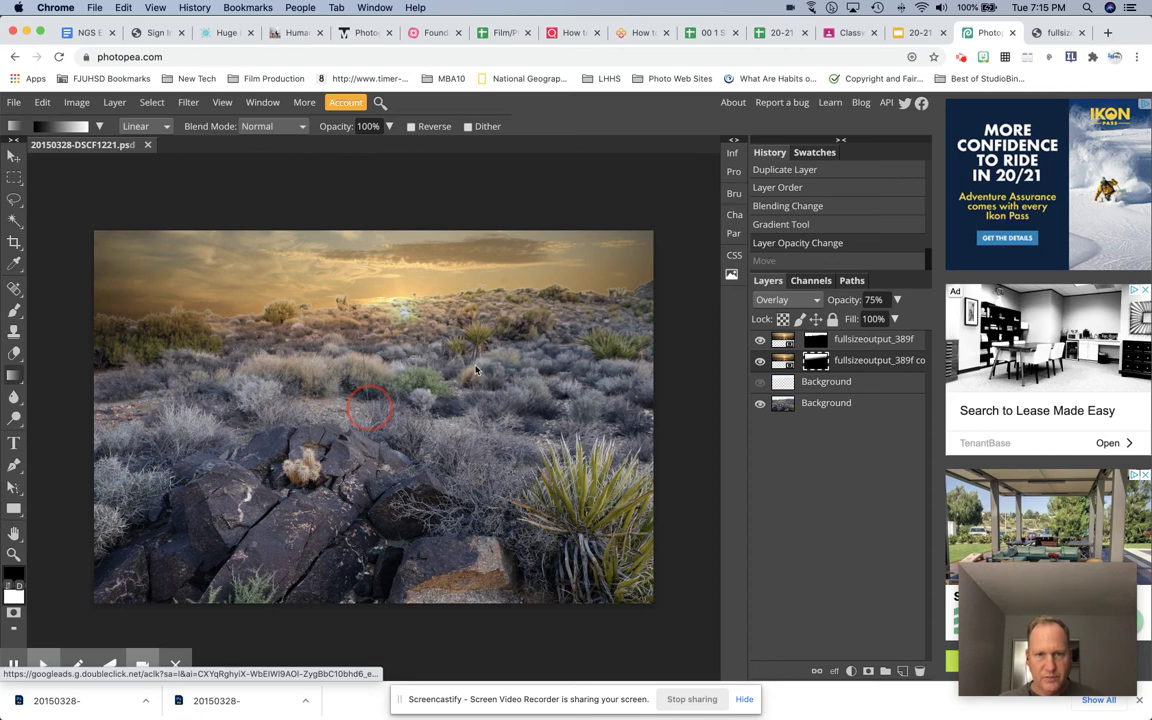
{"action": "left_click_drag", "start_coordinate": [476, 370], "coordinate": [470, 368]}
{"action": "key", "text": "ctrl+z"}
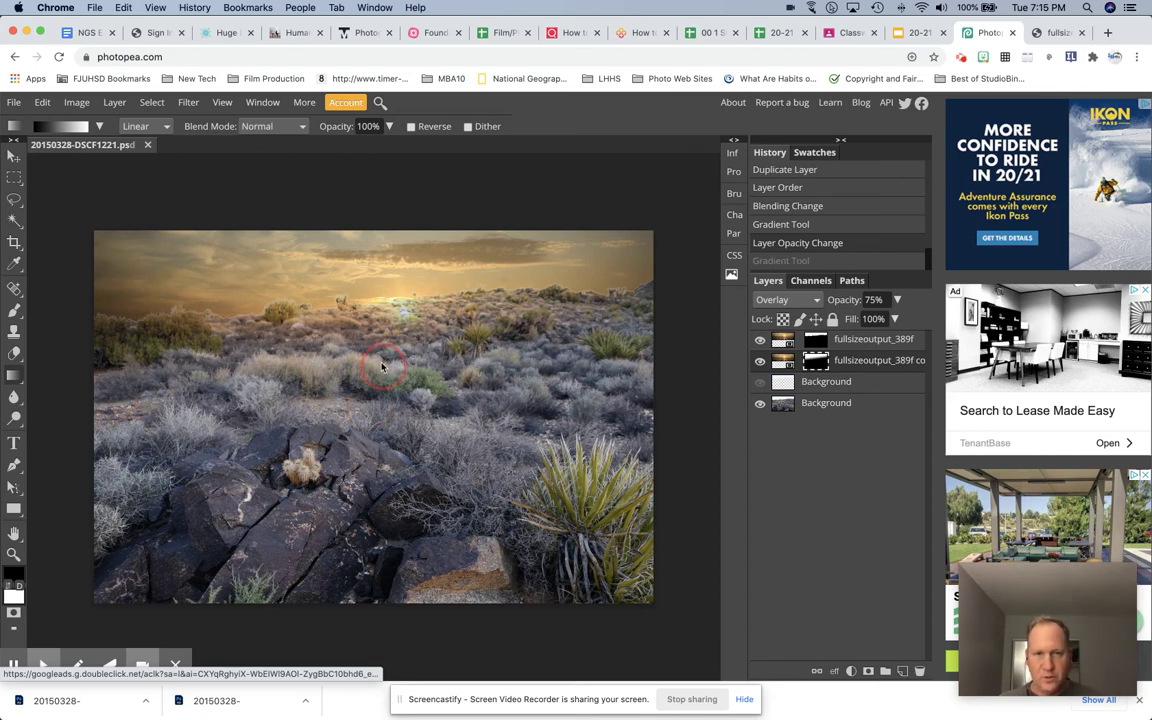
{"action": "left_click", "coordinate": [380, 316]}
{"action": "mouse_move", "coordinate": [380, 316]}
{"action": "left_mouse_down"}
{"action": "mouse_move", "coordinate": [381, 290]}
{"action": "mouse_move", "coordinate": [385, 316]}
{"action": "left_mouse_up"}
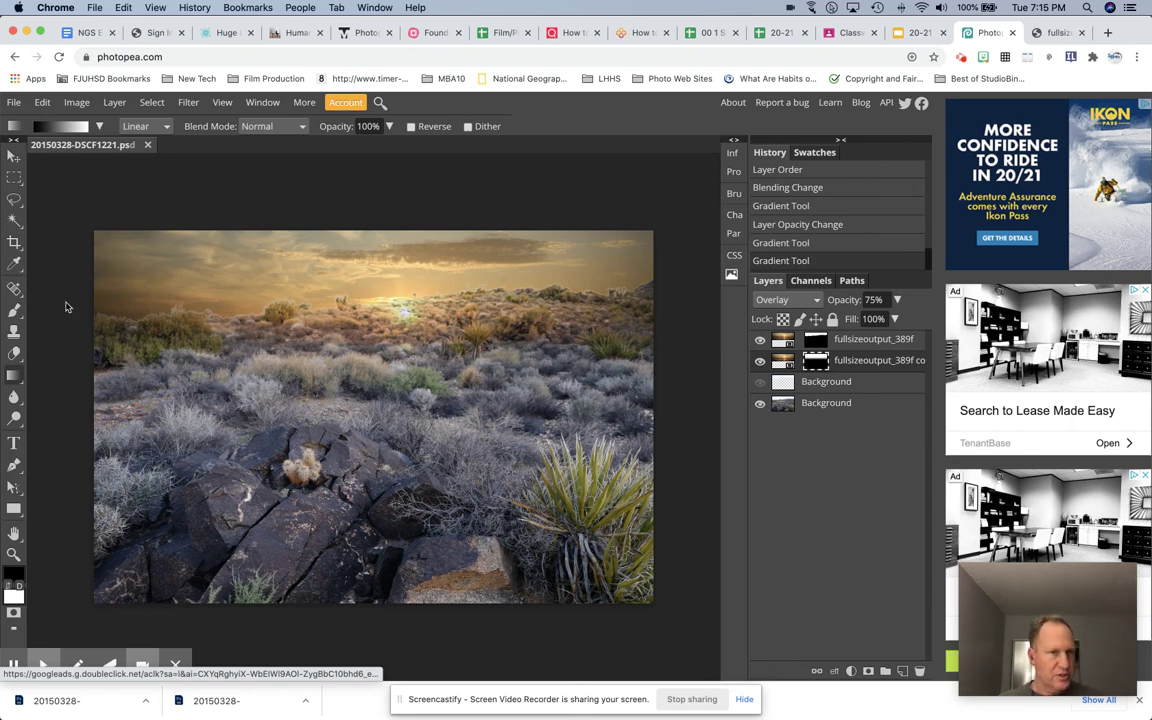
Dab black at 50% brush opacity on the Overlay copy's mask around the bright sun spot, and undo the last dab
{"action": "left_click", "coordinate": [14, 310]}
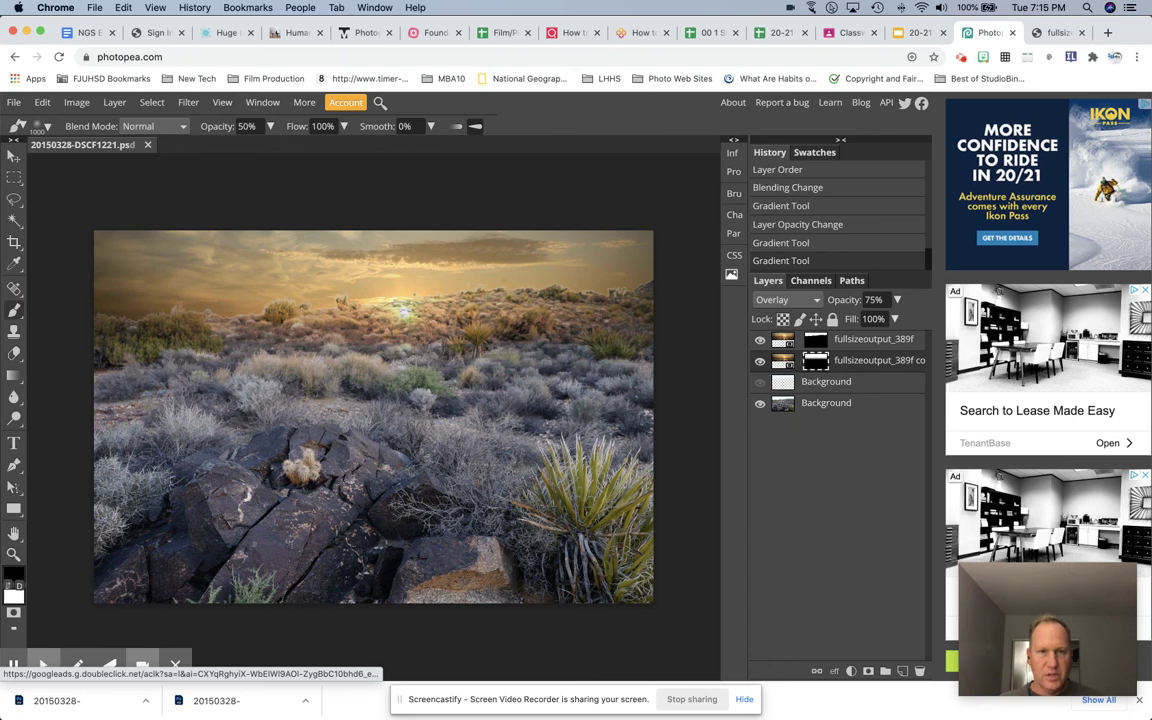
{"action": "left_click", "coordinate": [360, 286]}
{"action": "left_click", "coordinate": [370, 285]}
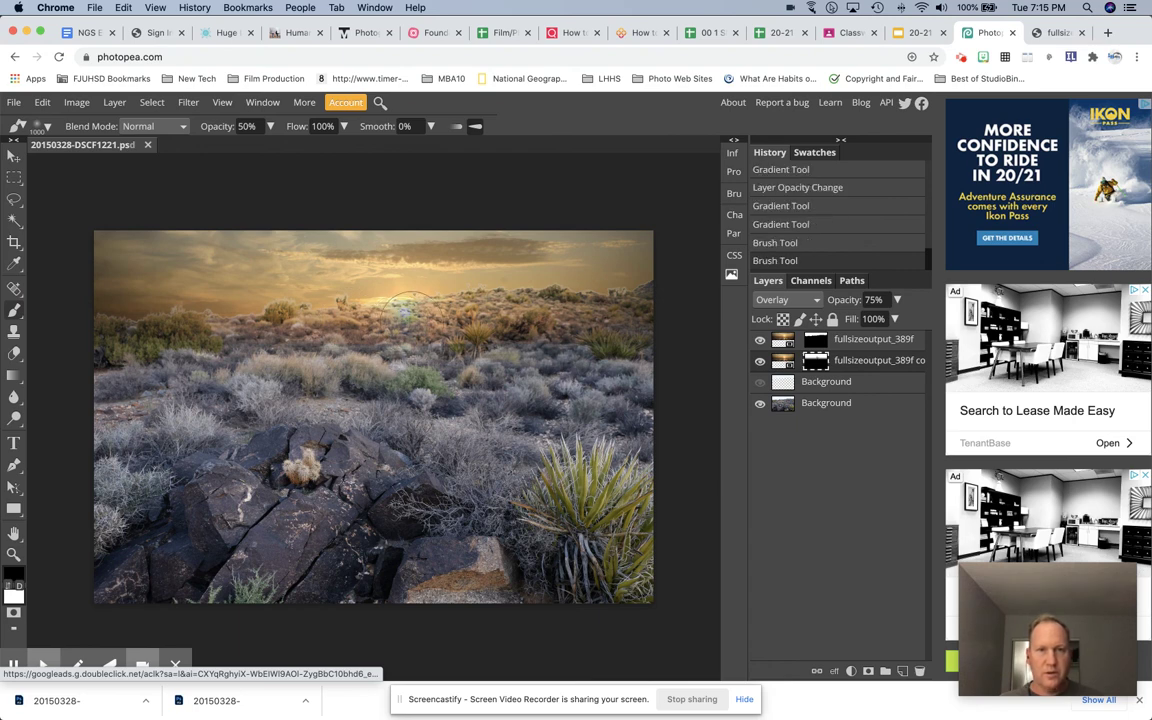
{"action": "left_click", "coordinate": [345, 280]}
{"action": "left_click", "coordinate": [383, 284]}
{"action": "key", "text": "super+z"}
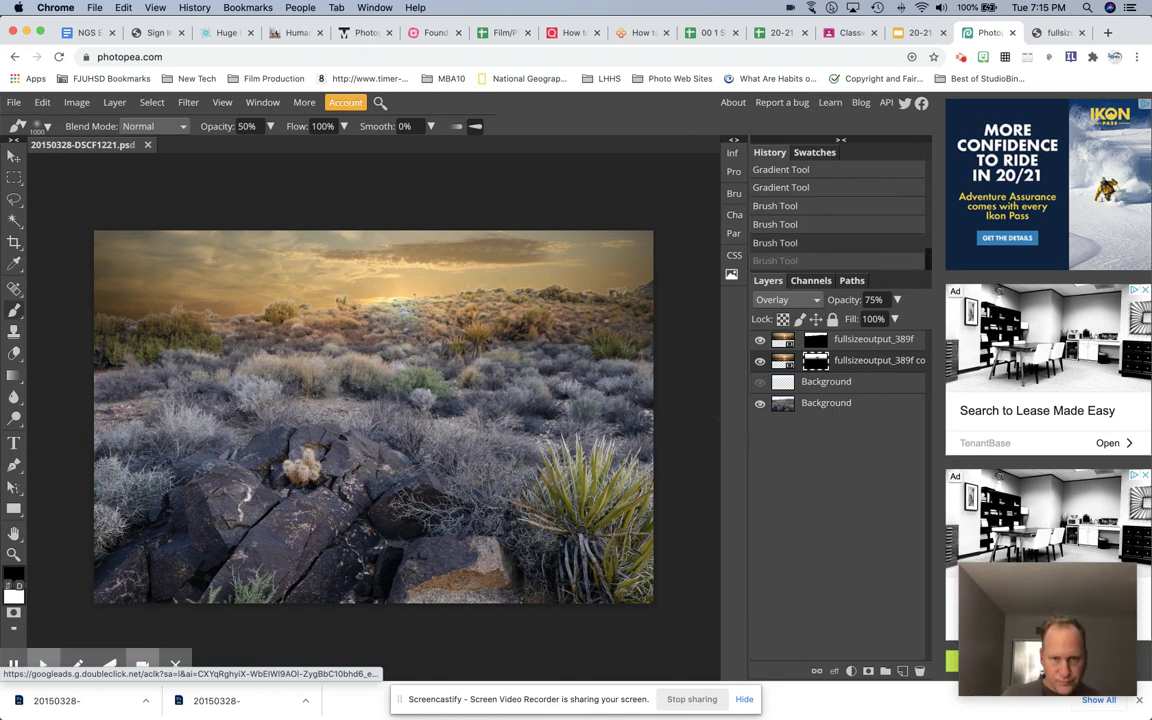
Choose the Lasso tool and select the image of the upper sunset layer
{"action": "left_click", "coordinate": [14, 198]}
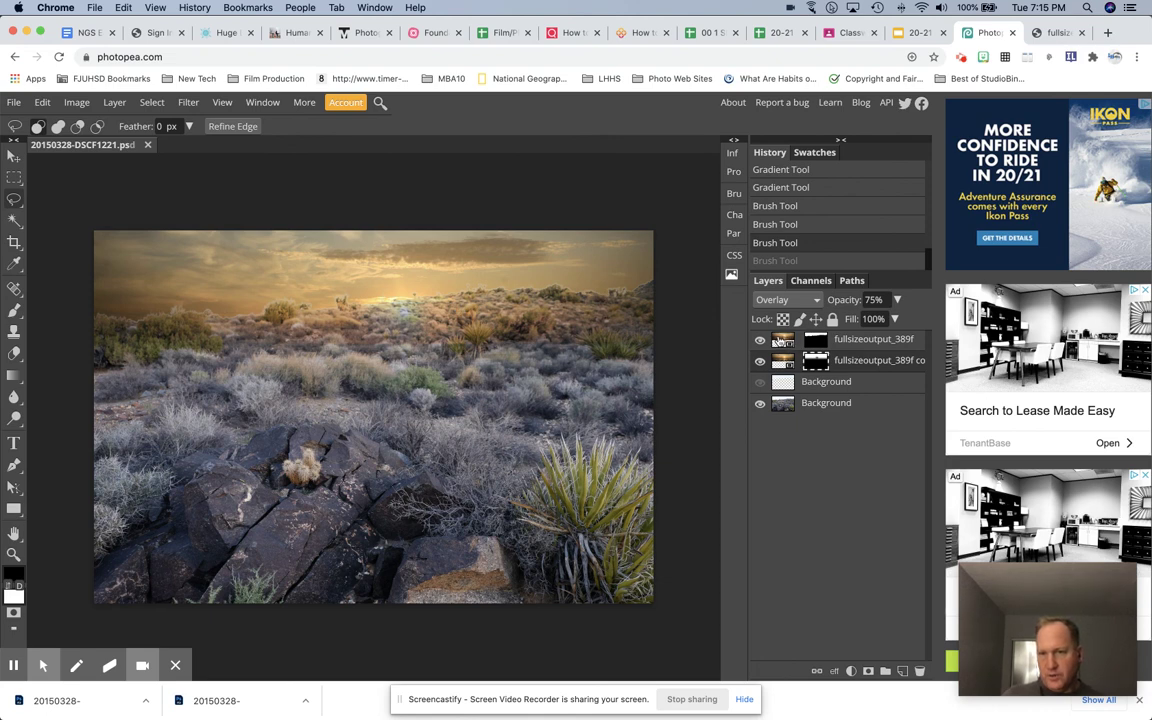
{"action": "left_click", "coordinate": [778, 341]}
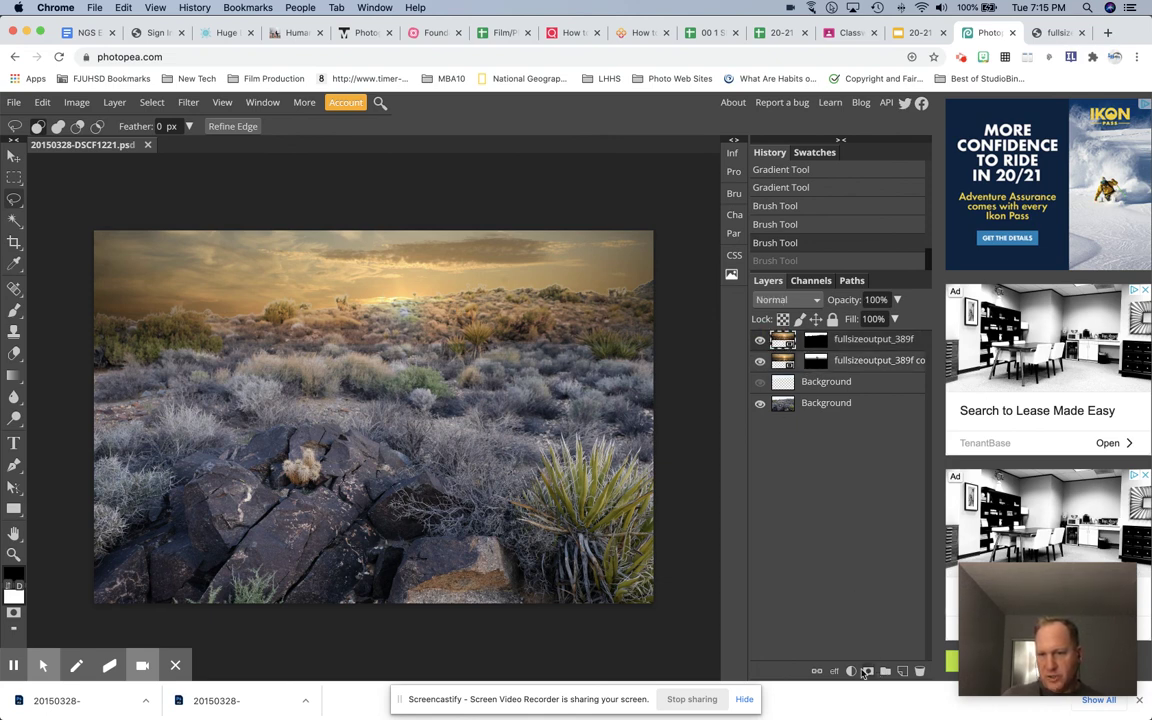